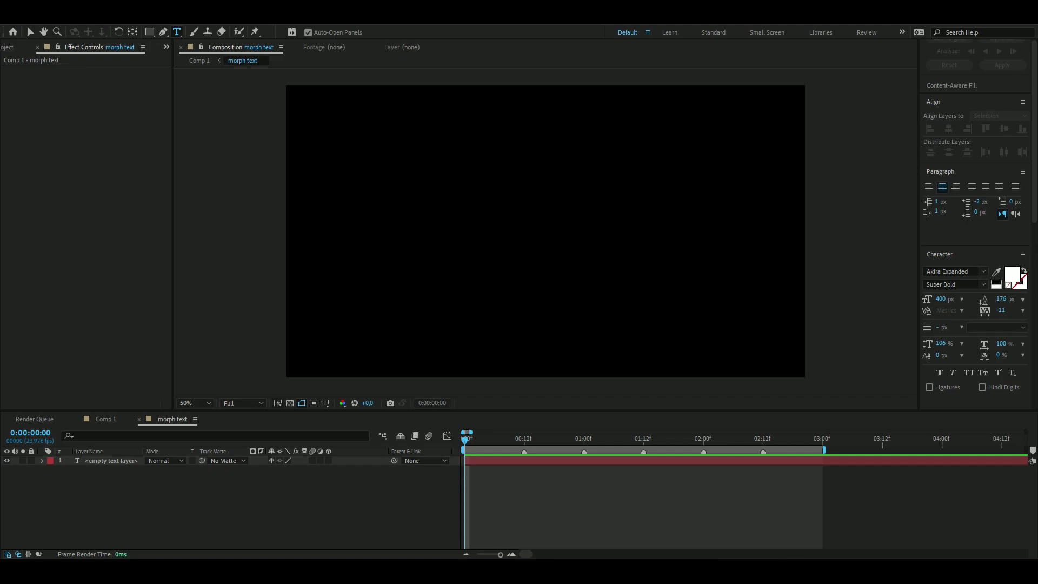
Step: Split MORPH at 1:00 and retype the copy as TEXT, then prepare TUTORIAL at 250 px
key("v")
key("space")
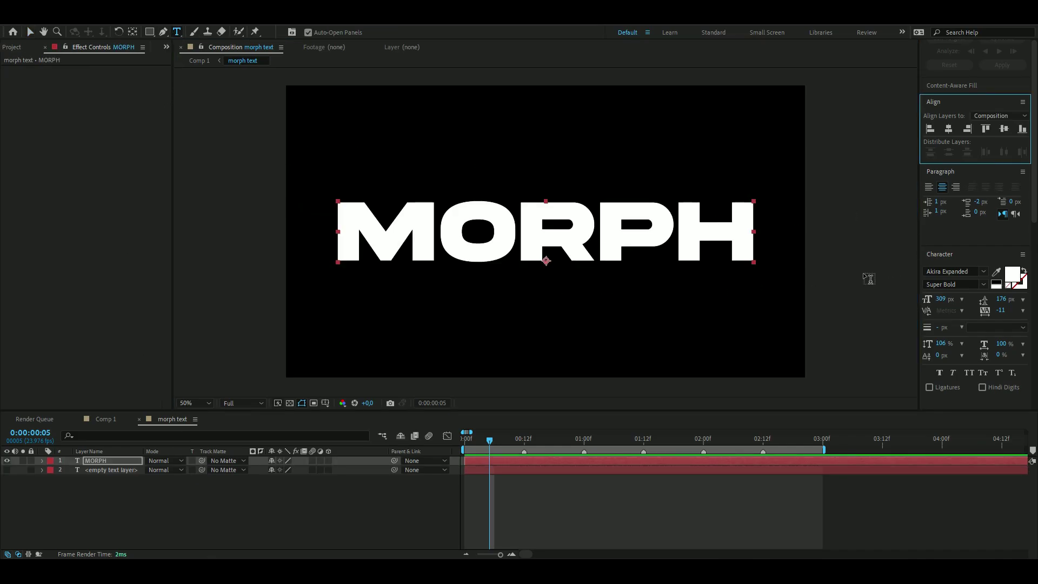
left_click_drag(488, 441, 587, 443)
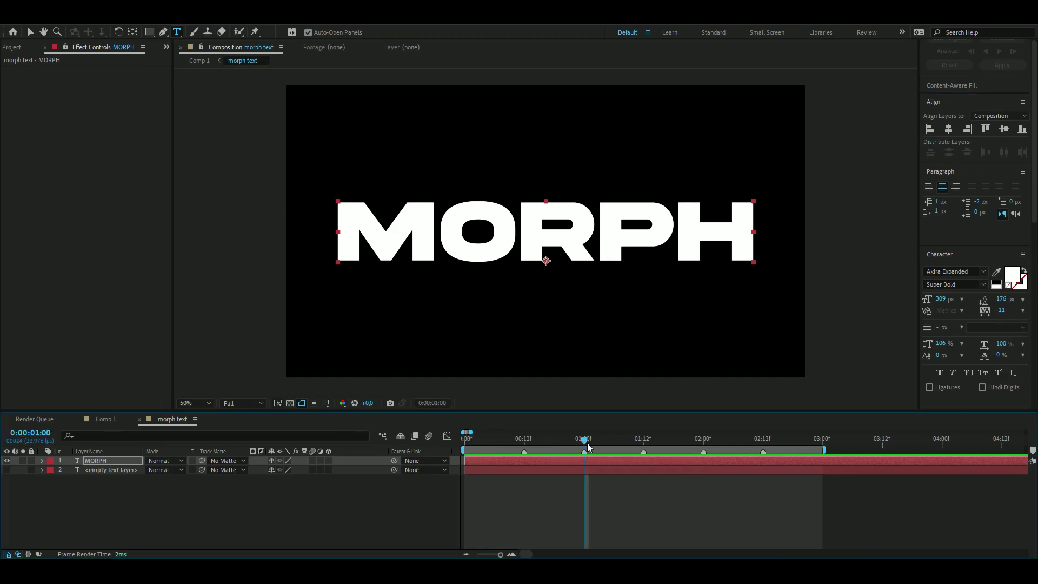
key("ctrl+shift+d")
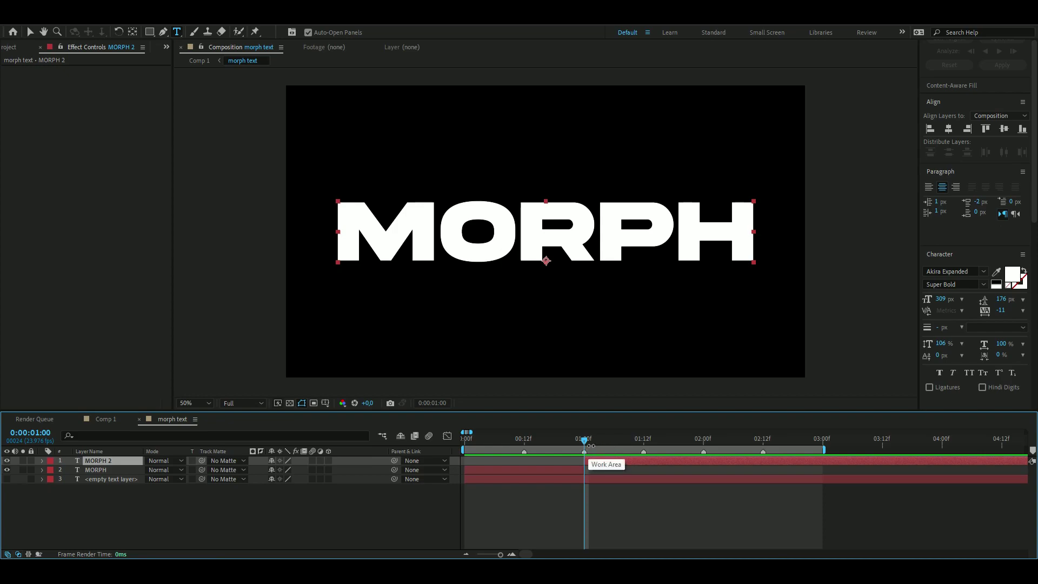
key("ctrl+a")
key("BackSpace")
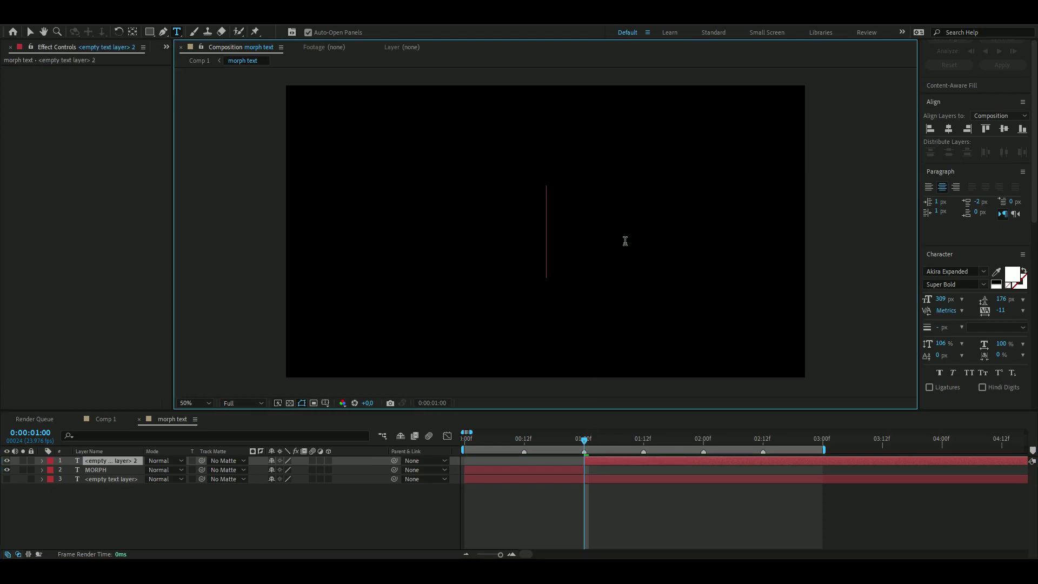
type("TEXT")
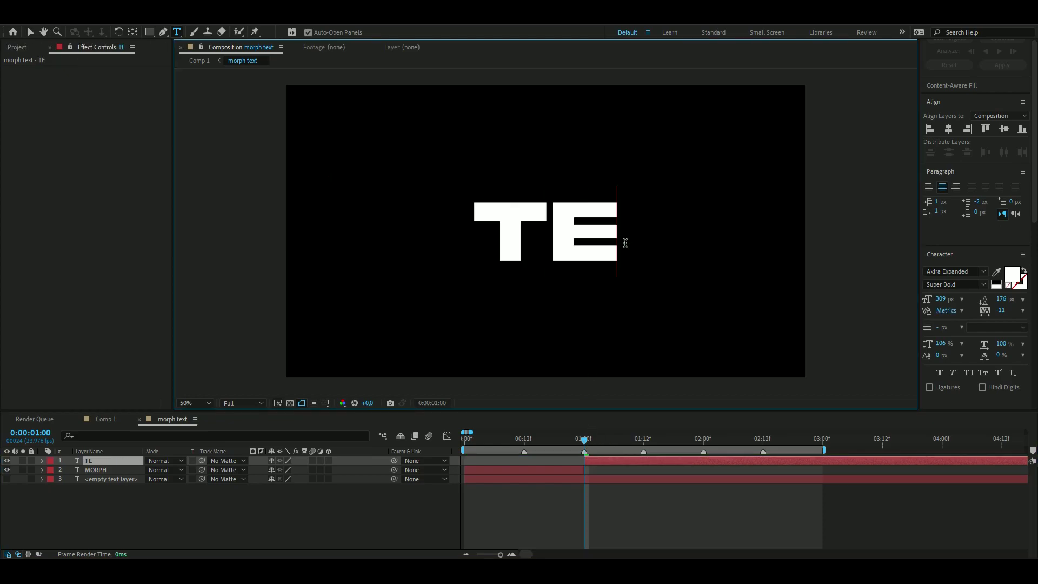
left_click(704, 440)
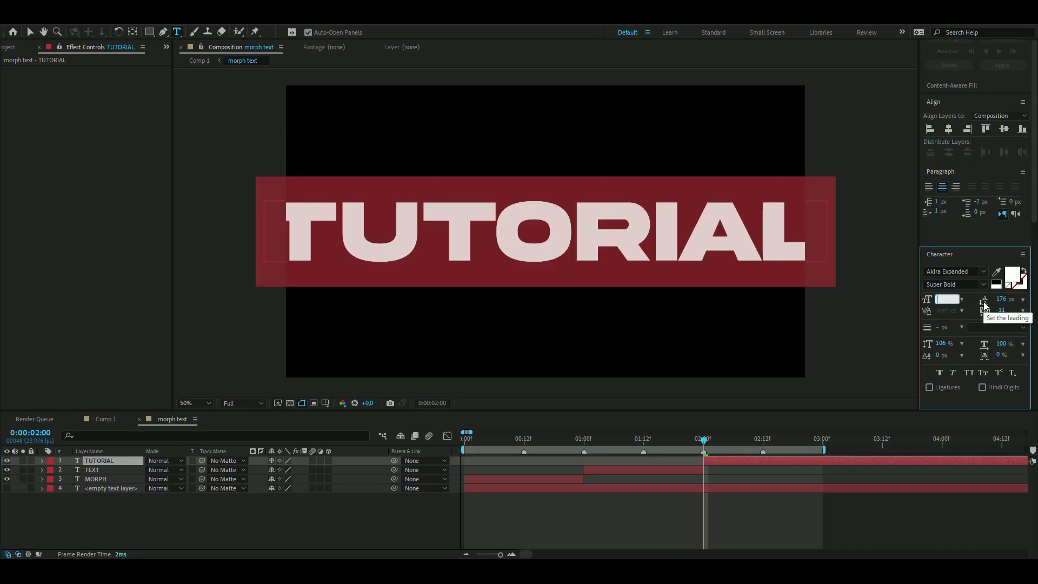
type("250")
key("Return")
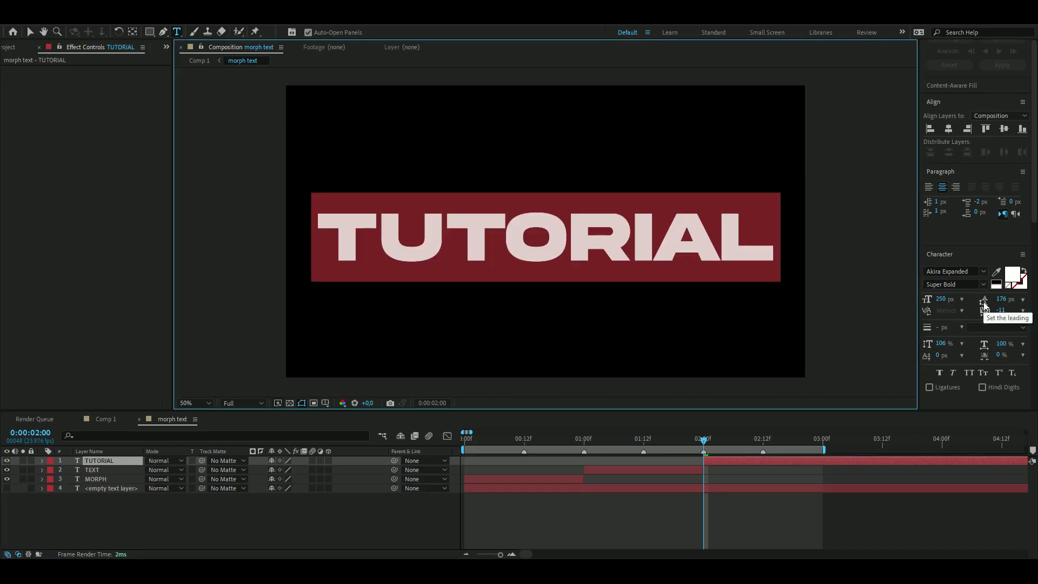
Step: Start TEXT earlier over MORPH and TUTORIAL earlier at 01:12 so the words overlap
left_click_drag(703, 439, 524, 439)
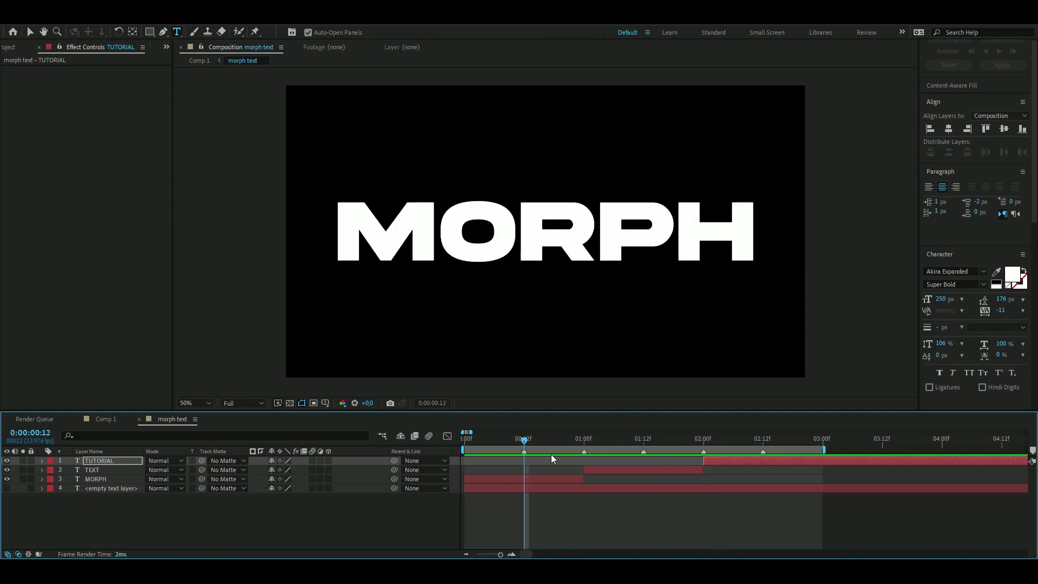
key("ctrl+Down")
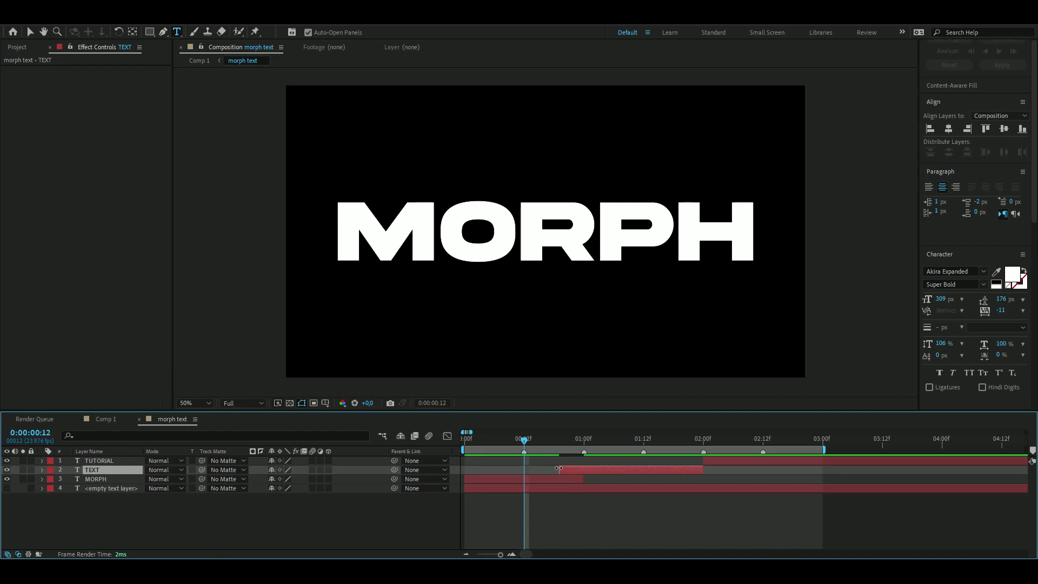
left_click_drag(579, 470, 665, 459)
left_click_drag(665, 460, 643, 460)
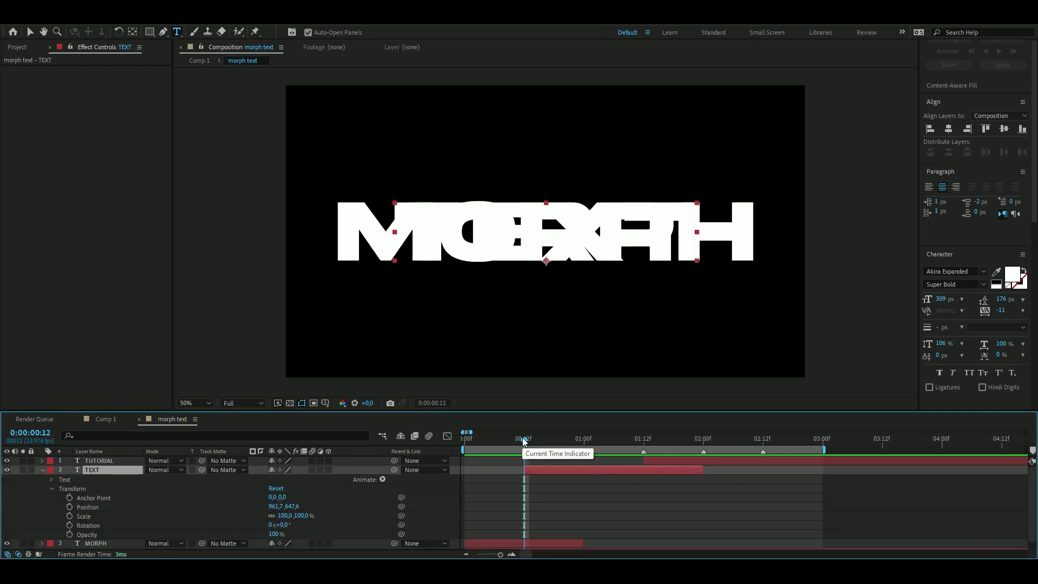
mouse_move(523, 441)
left_mouse_down()
mouse_move(584, 440)
mouse_move(524, 441)
left_mouse_up()
Step: Keyframe TEXT opacity to fade in from 0% at 00:12 to 100% at 01:00
left_click(69, 534)
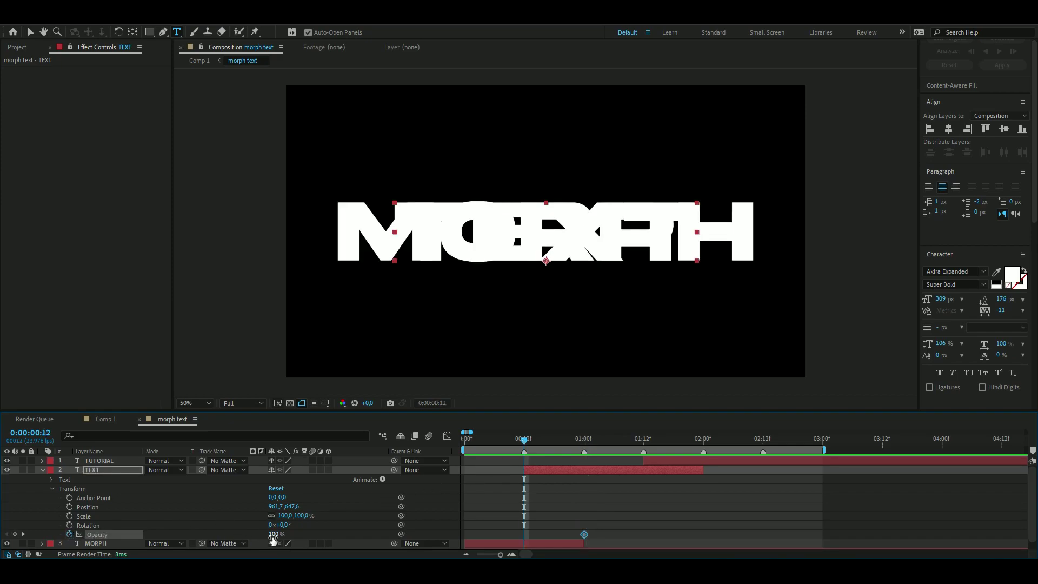
left_click_drag(273, 535, 71, 536)
scroll(571, 505, "down", 1)
scroll(571, 505, "up", 1)
Step: Keyframe TEXT opacity to fade from 100% at 01:12 to 0% at 02:00
left_click_drag(524, 441, 703, 441)
left_click(15, 535)
left_click_drag(275, 535, 205, 537)
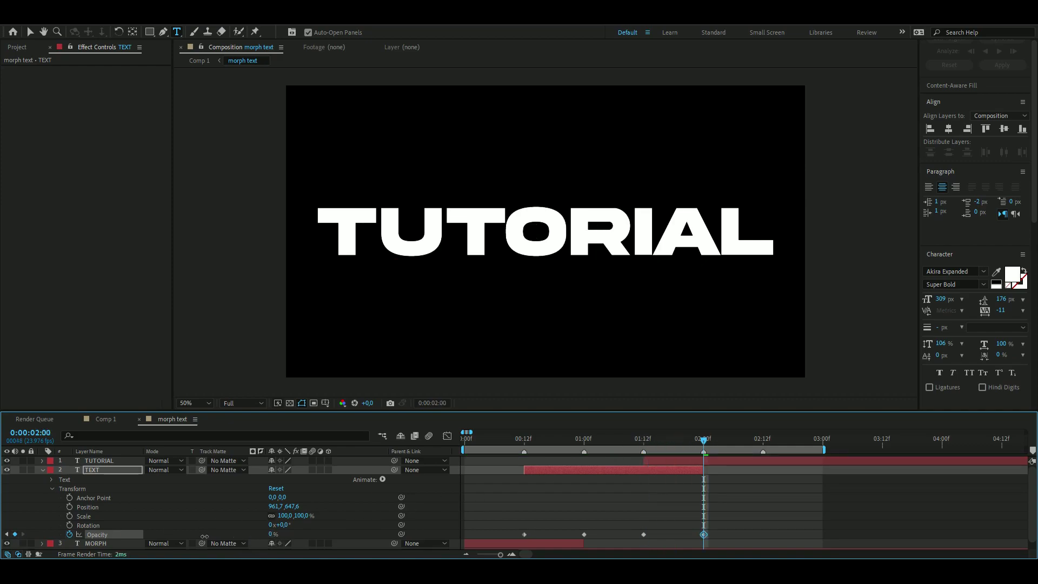
scroll(523, 541, "down", 1)
left_click(523, 539)
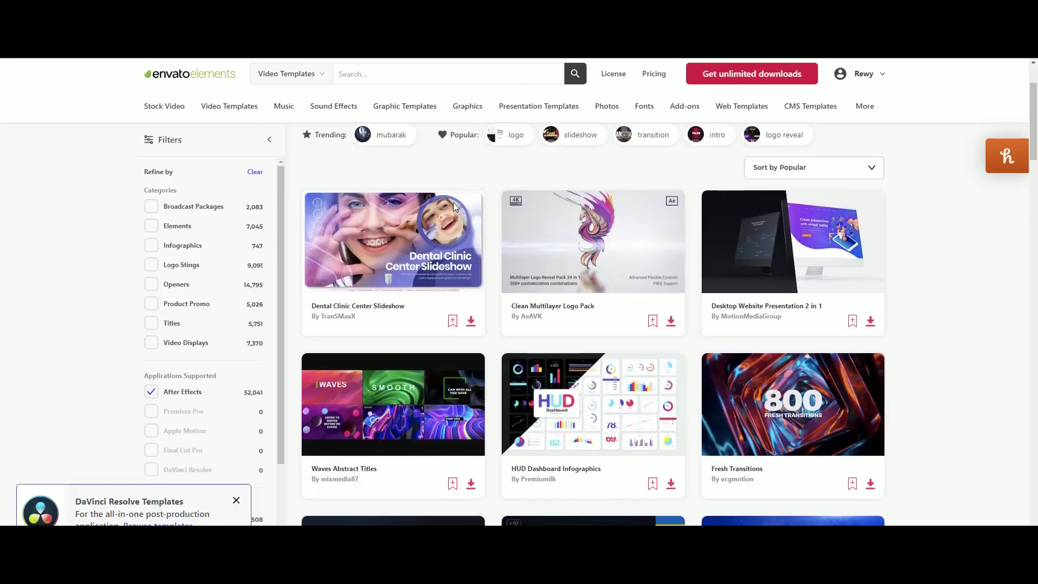
Step: Scroll through the Envato Elements Sound Effects, Graphics and Fonts pages
scroll(455, 206, "down", 7)
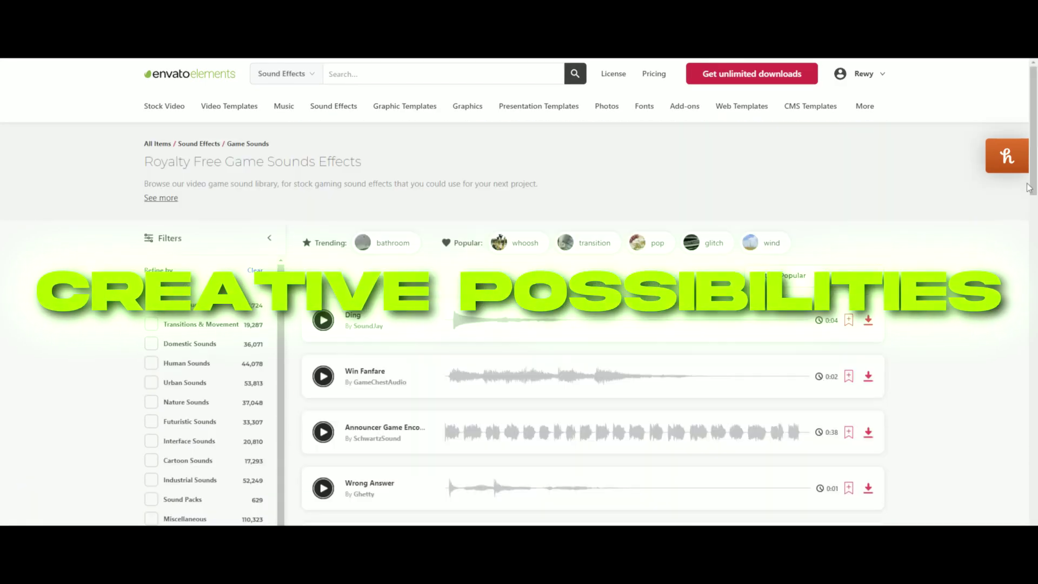
scroll(519, 303, "down", 3)
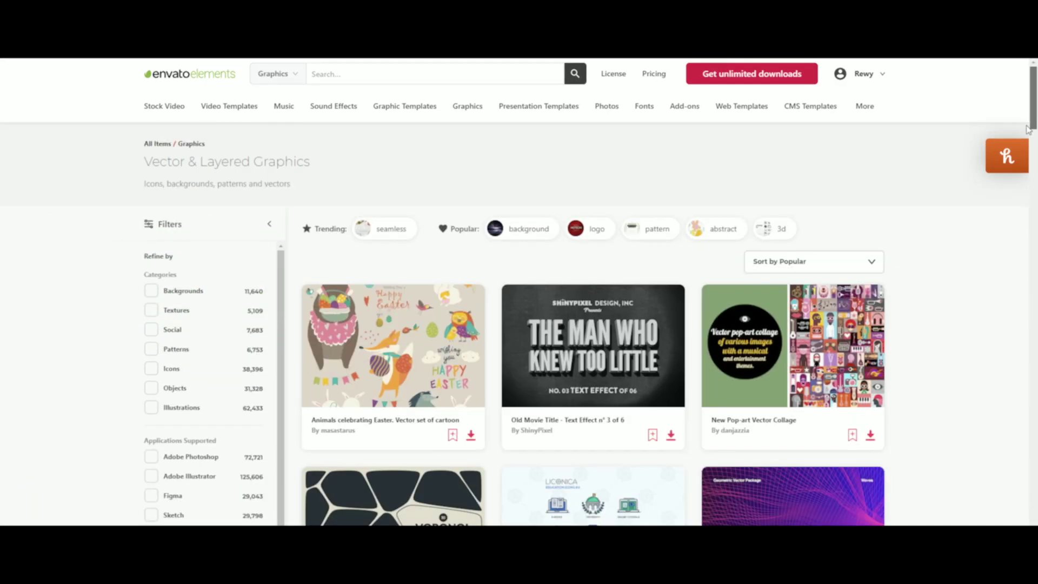
scroll(1027, 128, "down", 8)
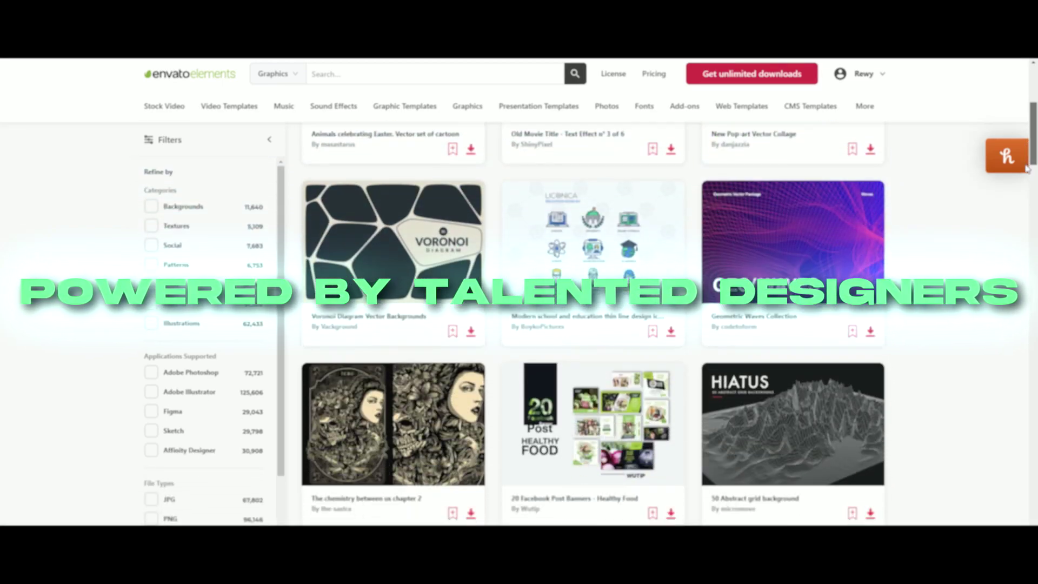
scroll(1023, 184, "down", 3)
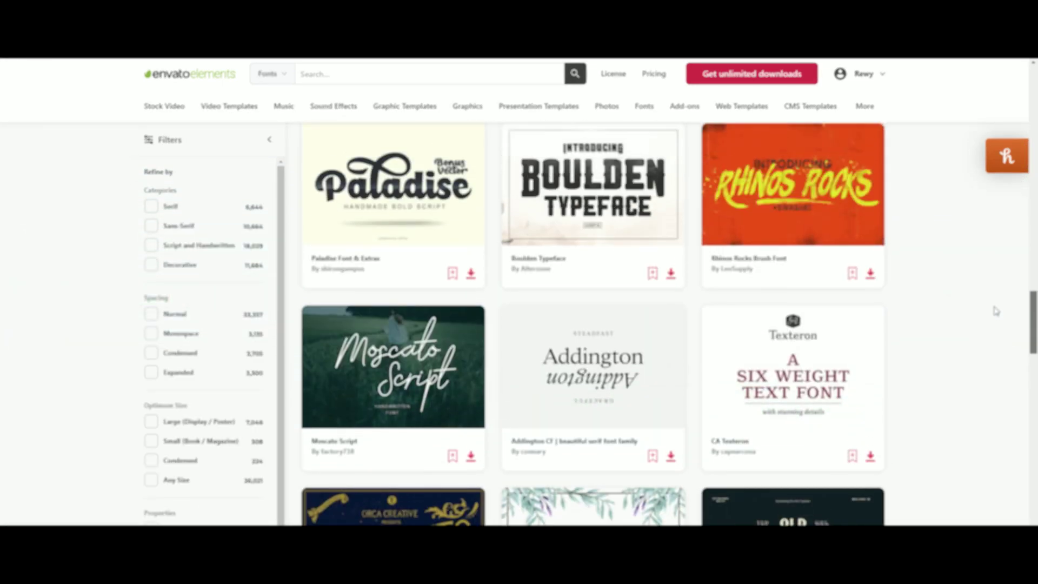
scroll(1000, 260, "up", 8)
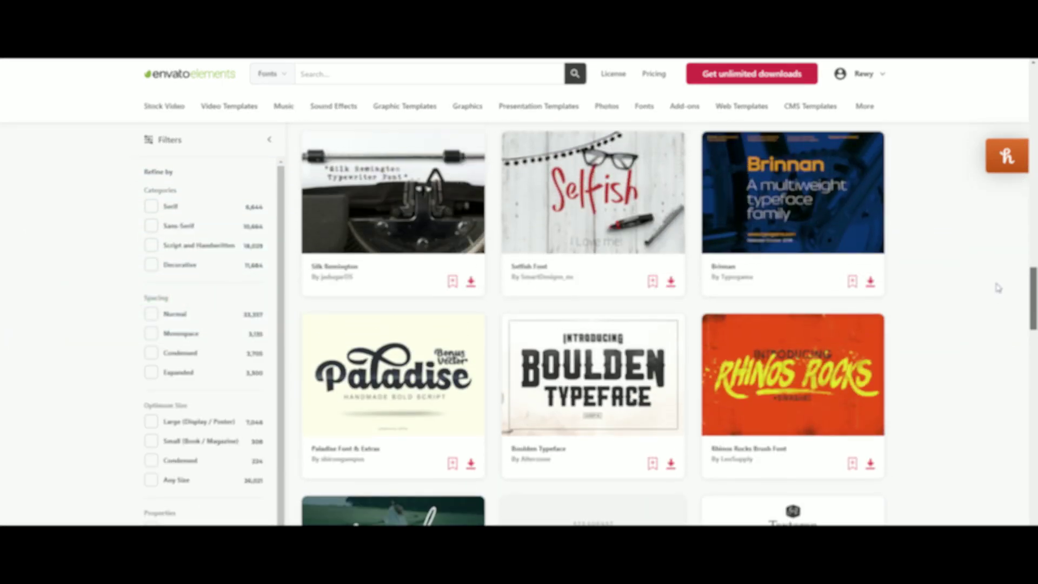
scroll(1000, 259, "up", 15)
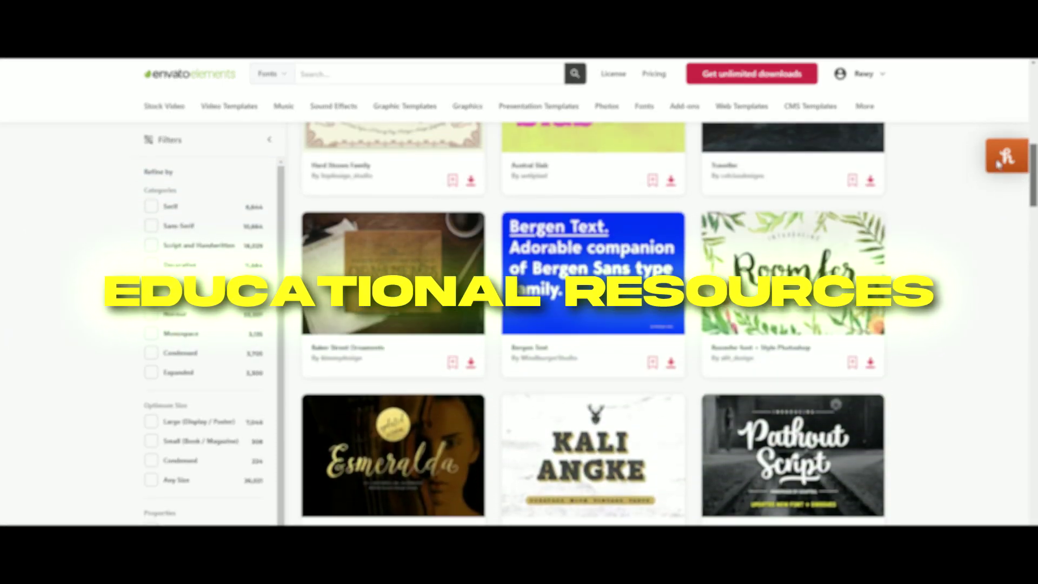
scroll(1000, 259, "up", 10)
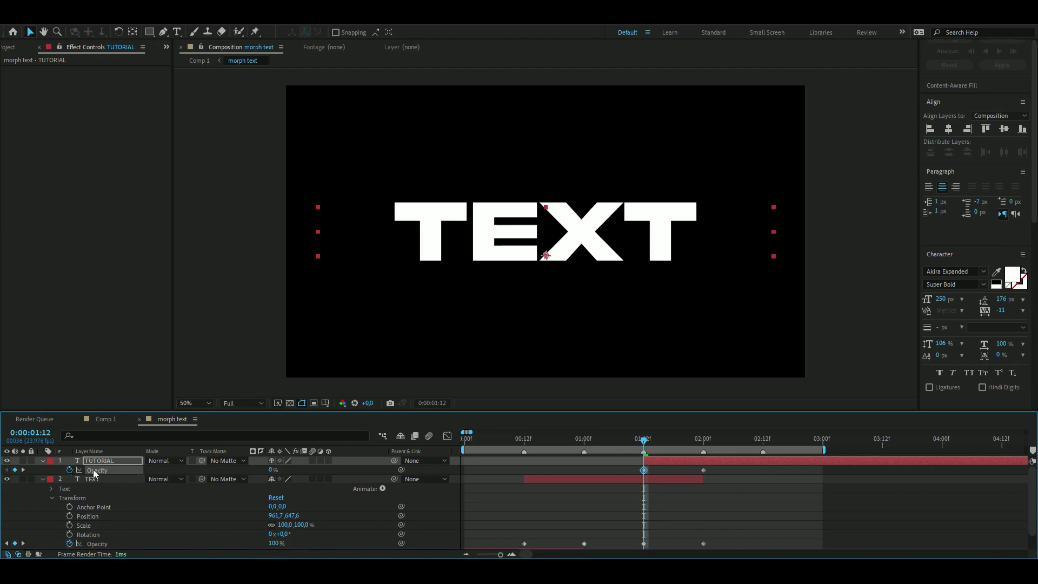
Step: Play back the MORPH, TEXT, TUTORIAL crossfade preview
key("space")
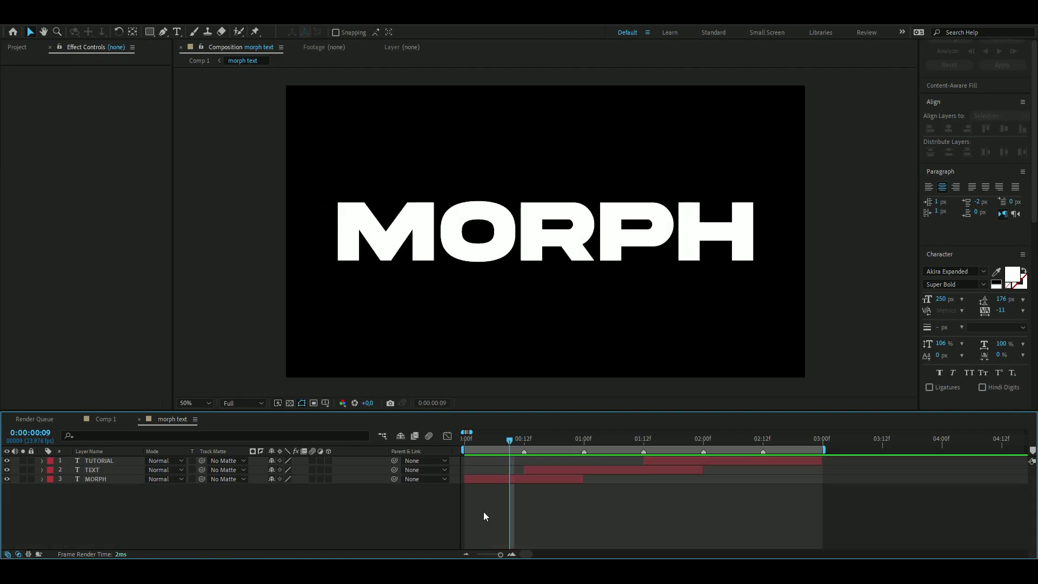
Step: Add an adjustment layer with Gaussian Blur at 110 blurriness and Repeat Edge Pixels off
key("ctrl+alt+y")
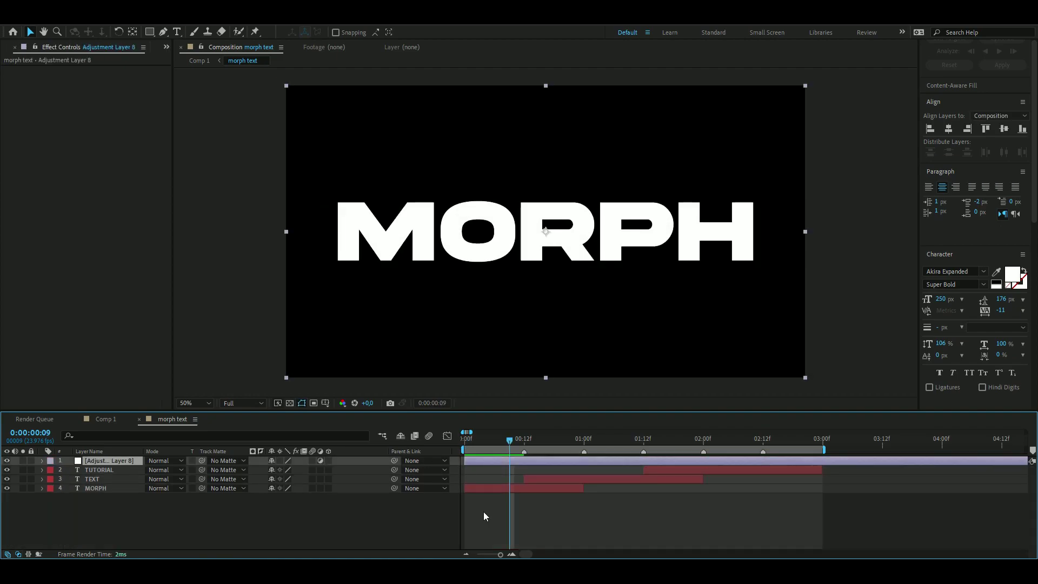
key("ctrl+space")
type("agu")
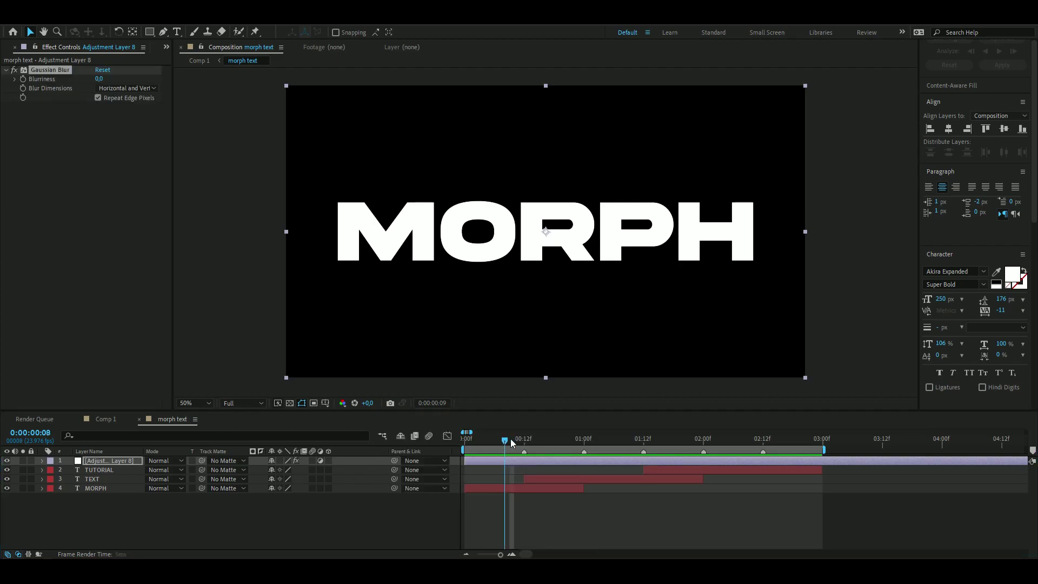
left_click_drag(511, 439, 554, 440)
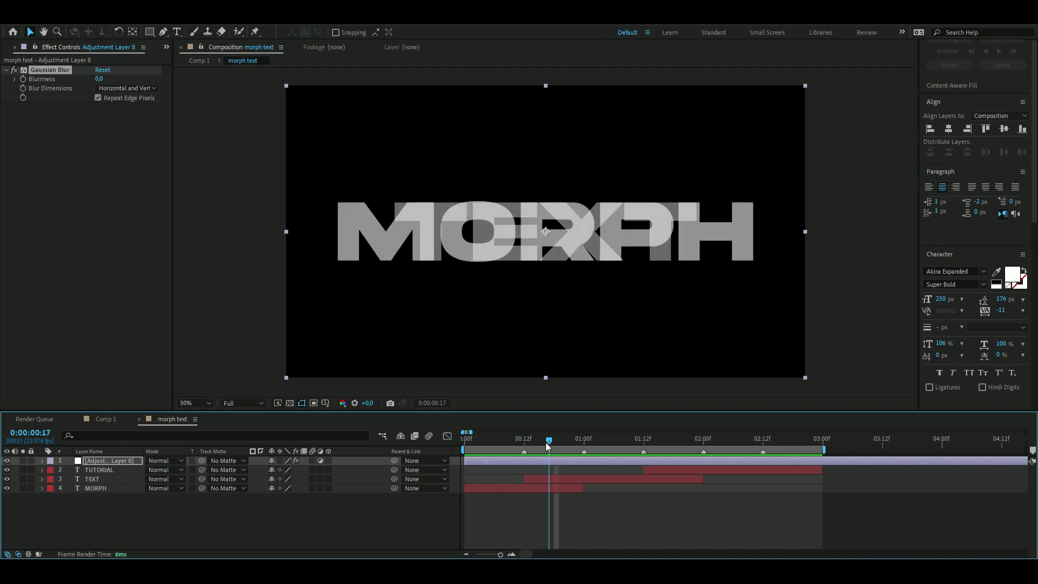
mouse_move(101, 78)
left_mouse_down()
mouse_move(144, 79)
mouse_move(100, 82)
left_mouse_up()
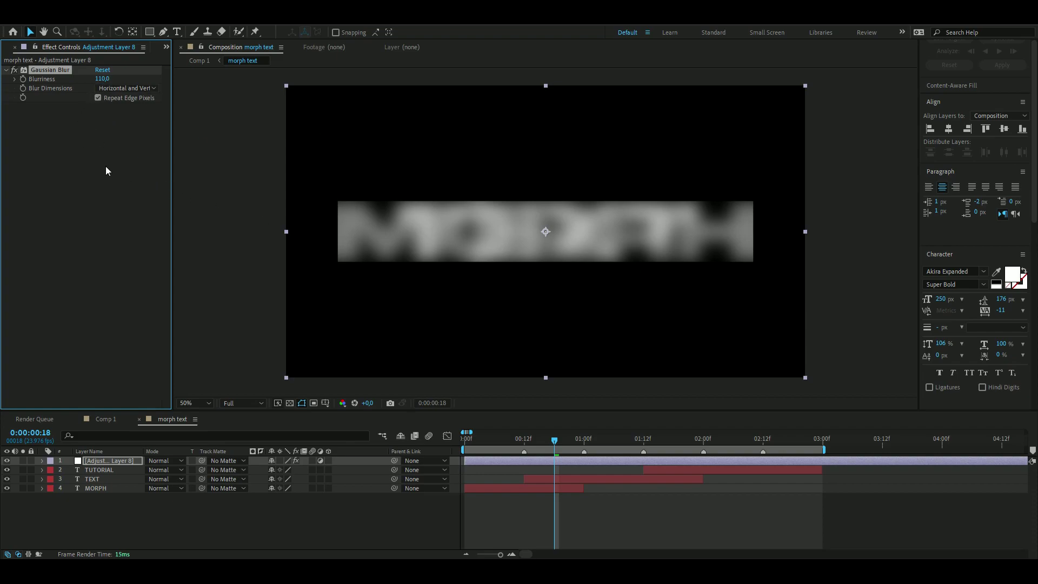
left_click(98, 98)
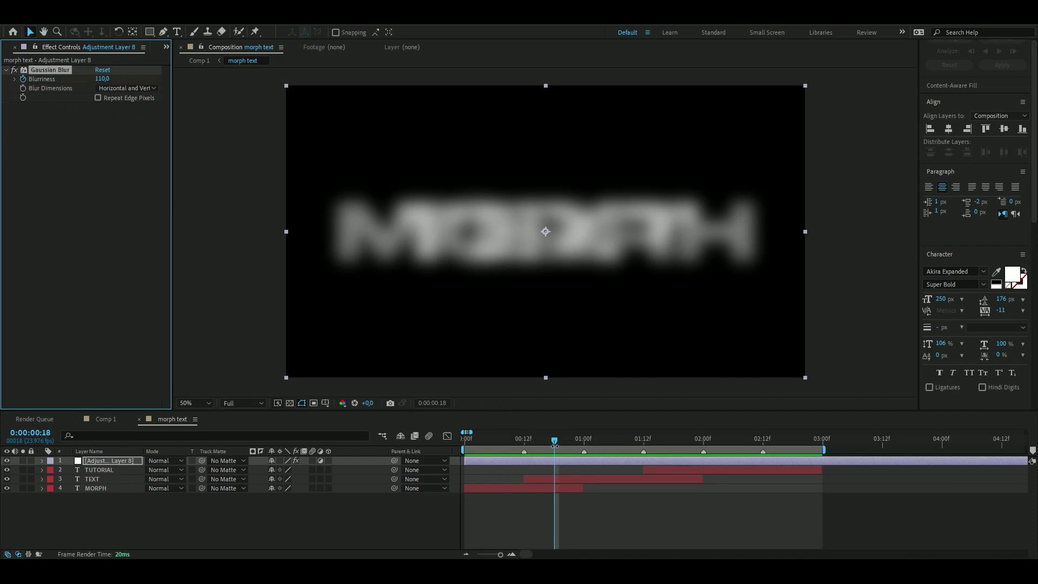
Step: Keyframe Blurriness to 0 at 00:12 on MORPH and at 01:00 on TEXT
left_click_drag(554, 442, 524, 442)
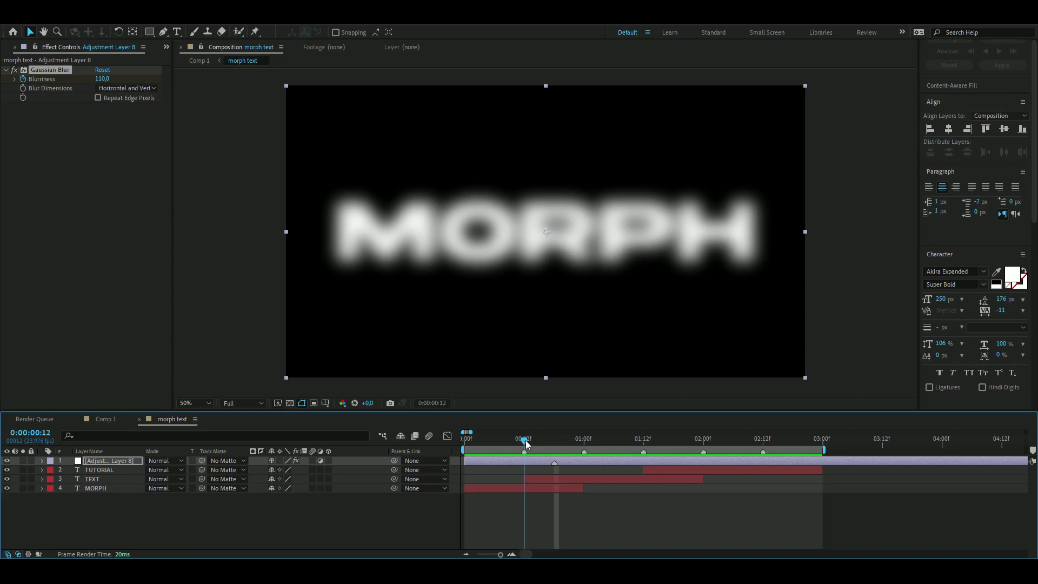
left_click(108, 79)
type("0")
key("Return")
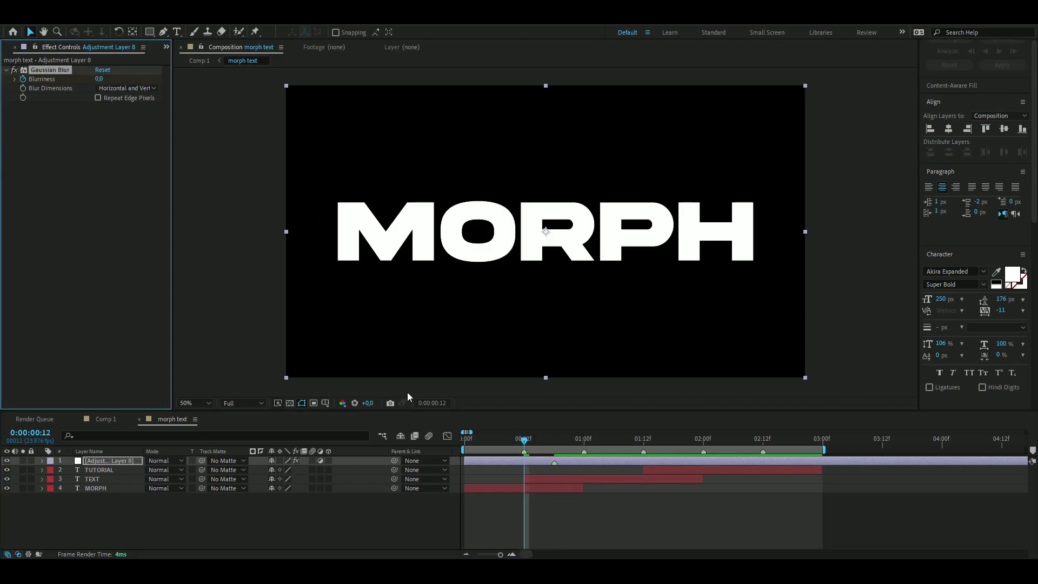
left_click(588, 441)
left_click_drag(588, 442, 673, 452)
left_click(102, 80)
type("0")
key("Return")
Step: Set Blurriness 110 mid-transition, and 0 at 02:00 and 01:12
left_click(96, 79)
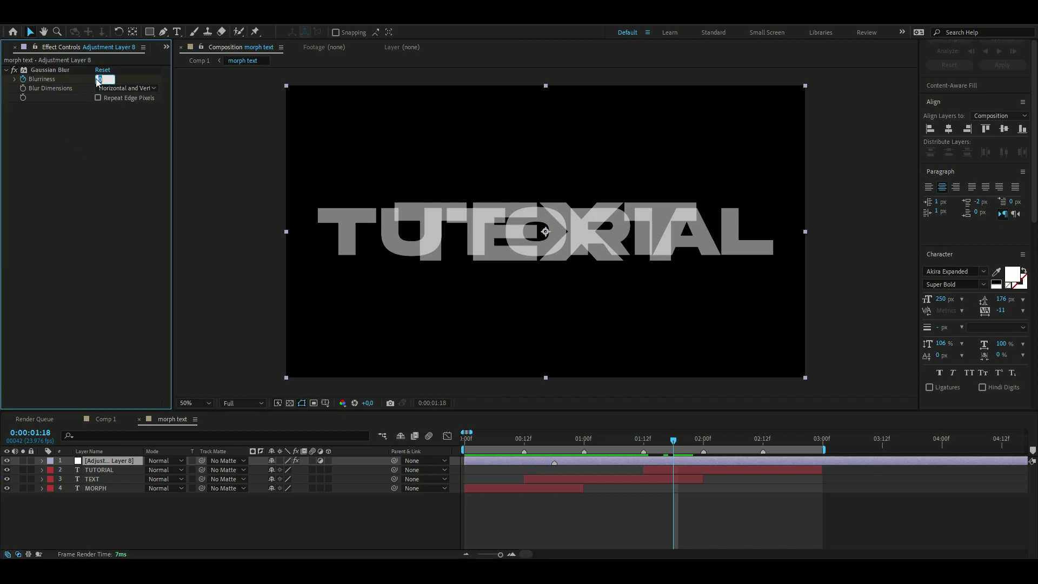
type("110")
key("Return")
left_click_drag(697, 443, 704, 443)
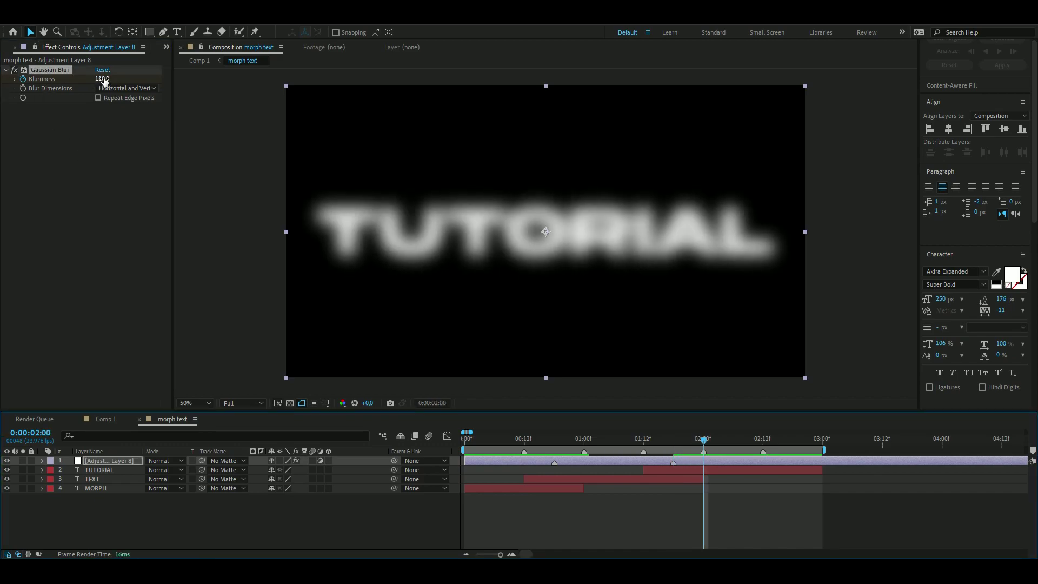
left_click(103, 79)
type("0")
key("Return")
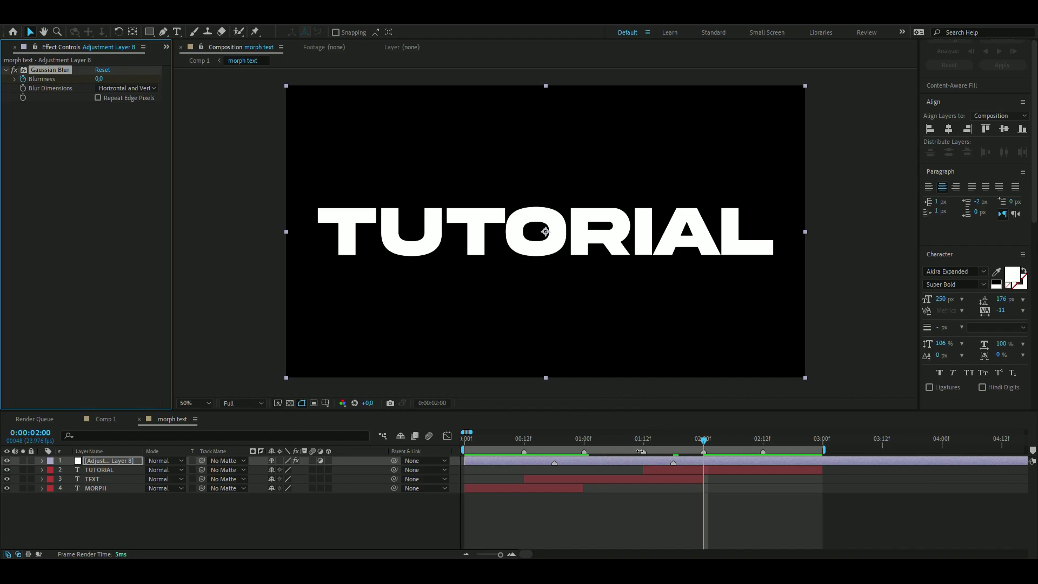
left_click(641, 452)
left_click(104, 77)
type("0")
key("Return")
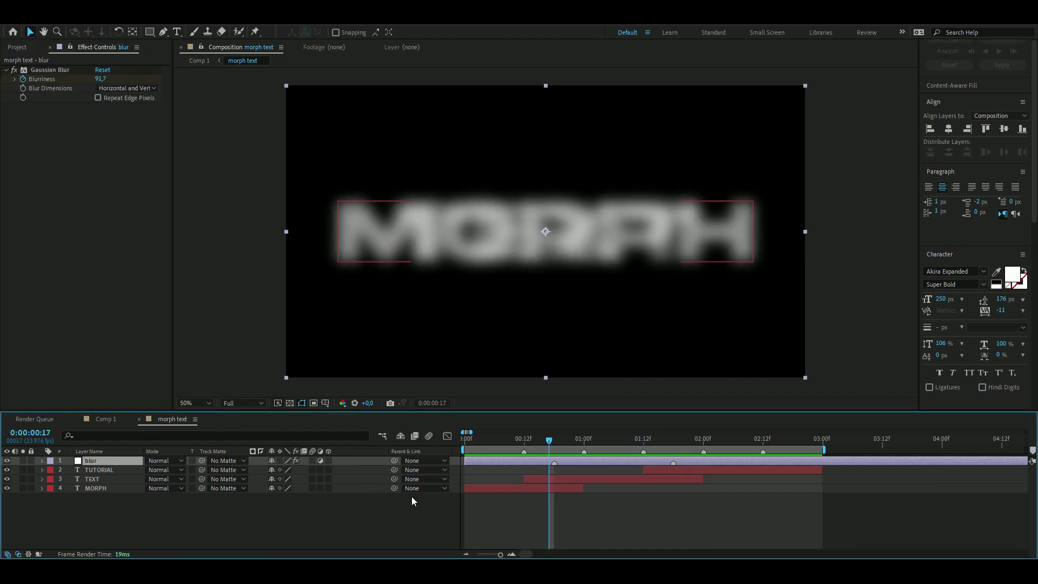
Step: Apply Levels to the blur layer on the Alpha channel with Input Black 88 and Gamma 5
key("ctrl+space")
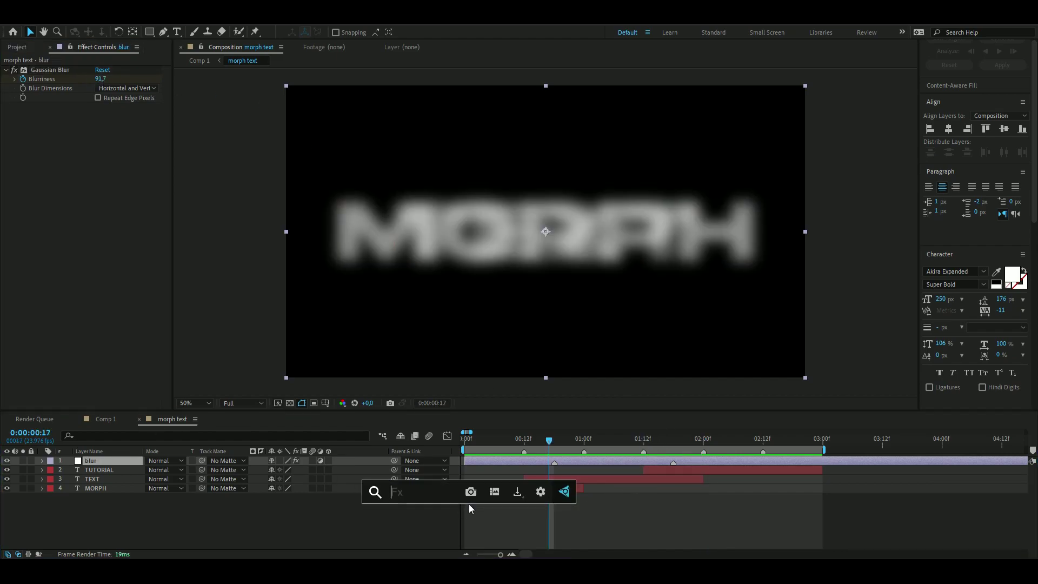
type("level")
key("Return")
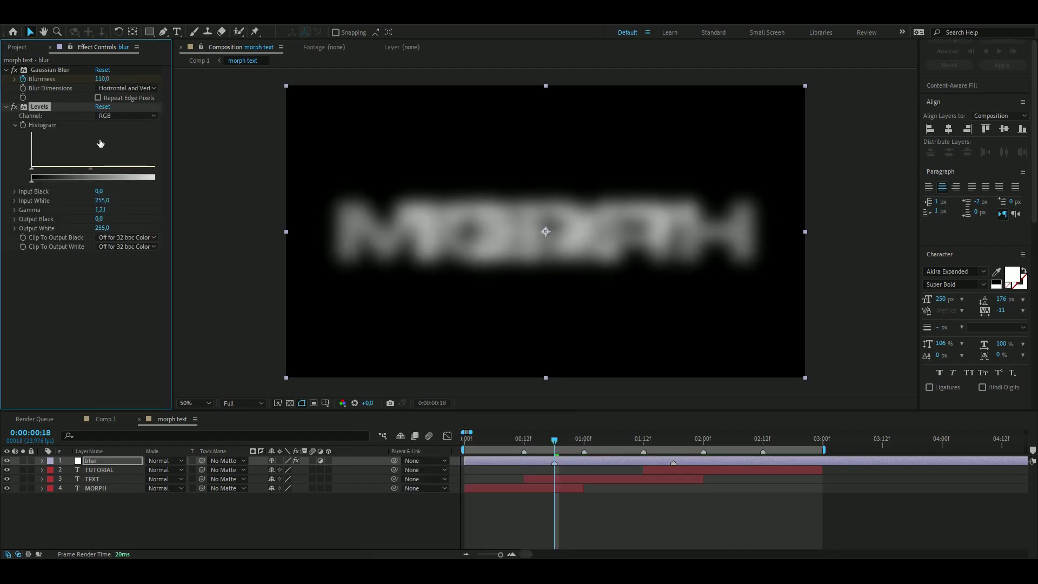
left_click(126, 115)
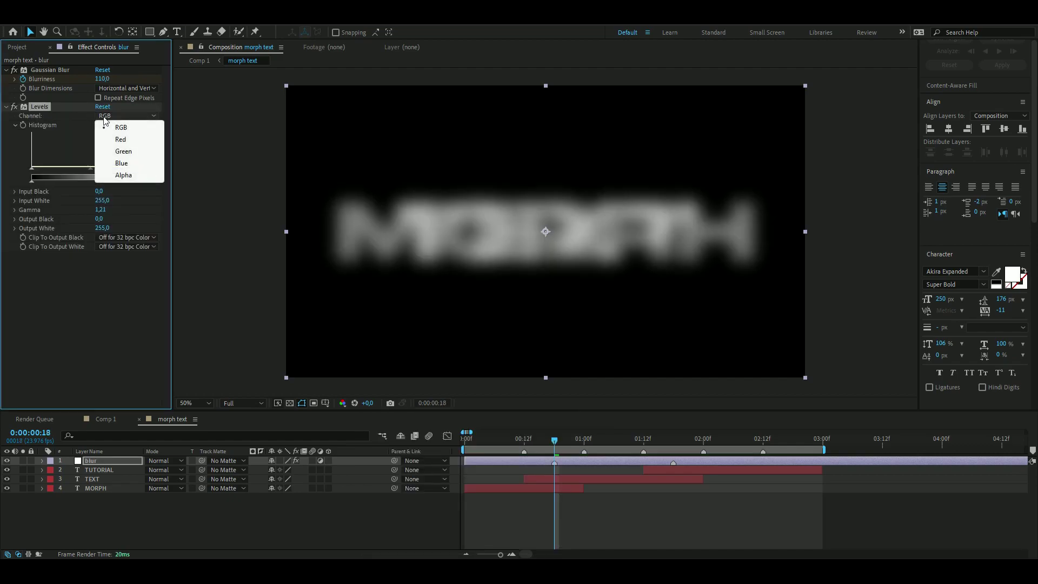
left_click(124, 175)
left_click_drag(32, 168, 80, 169)
mouse_move(530, 440)
left_mouse_down()
mouse_move(580, 441)
mouse_move(530, 444)
left_mouse_up()
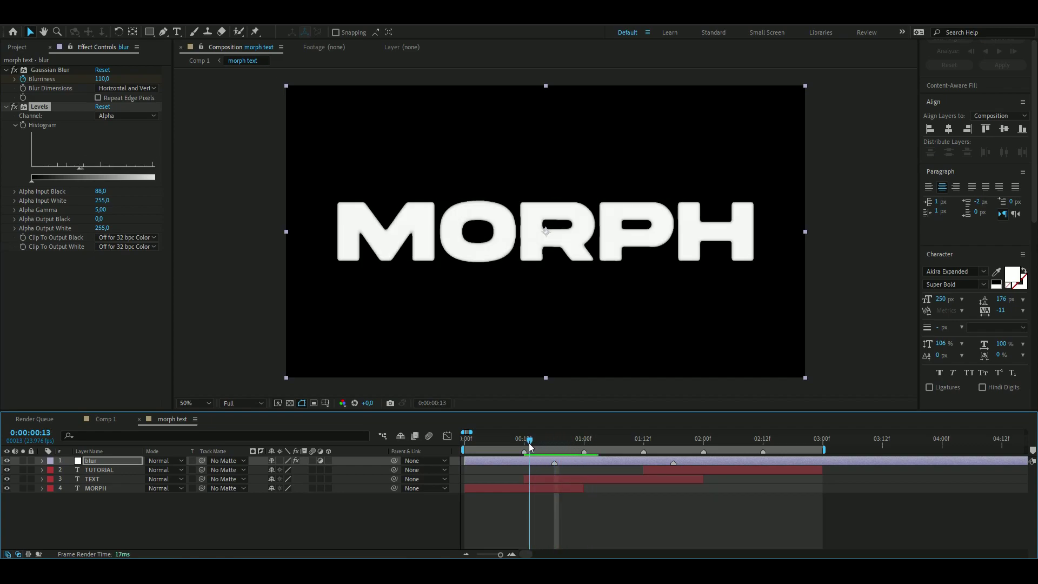
mouse_move(485, 439)
left_mouse_down()
mouse_move(738, 452)
mouse_move(499, 441)
left_mouse_up()
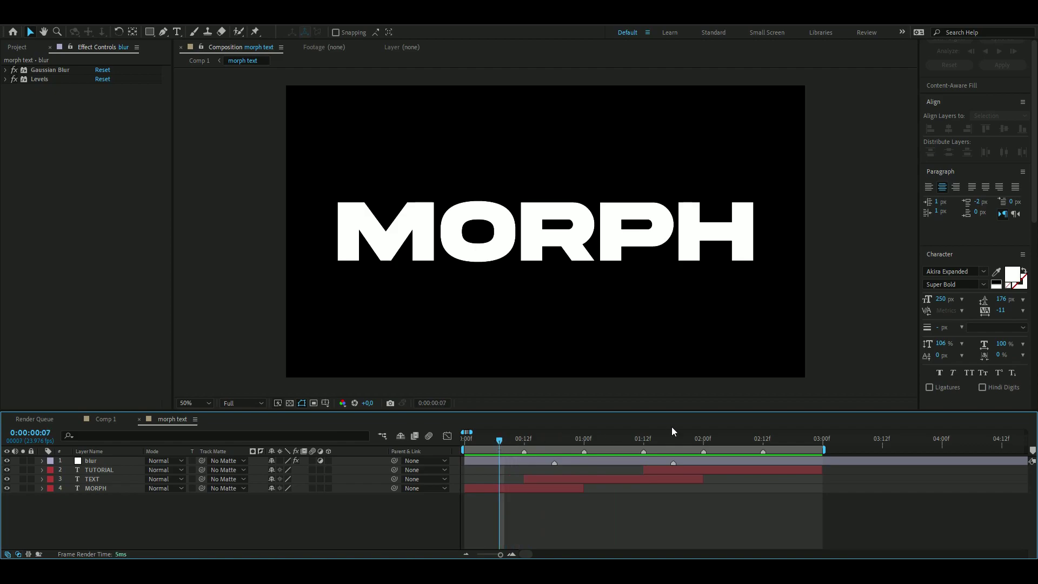
Step: Create a new adjustment layer and move it between TEXT and MORPH
key("ctrl+alt+y")
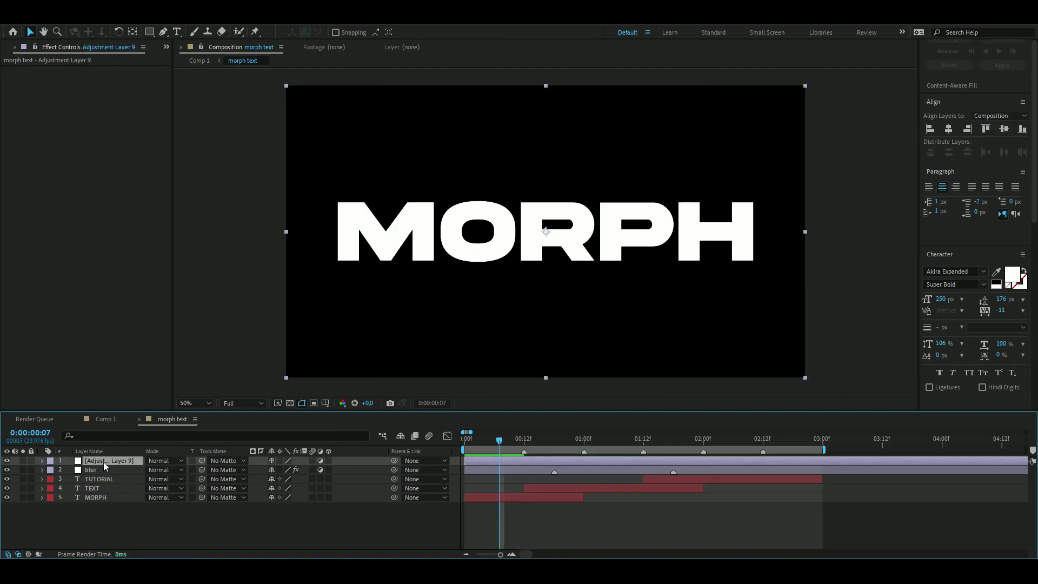
left_click_drag(105, 464, 110, 491)
mouse_move(510, 441)
left_mouse_down()
mouse_move(588, 442)
mouse_move(525, 445)
left_mouse_up()
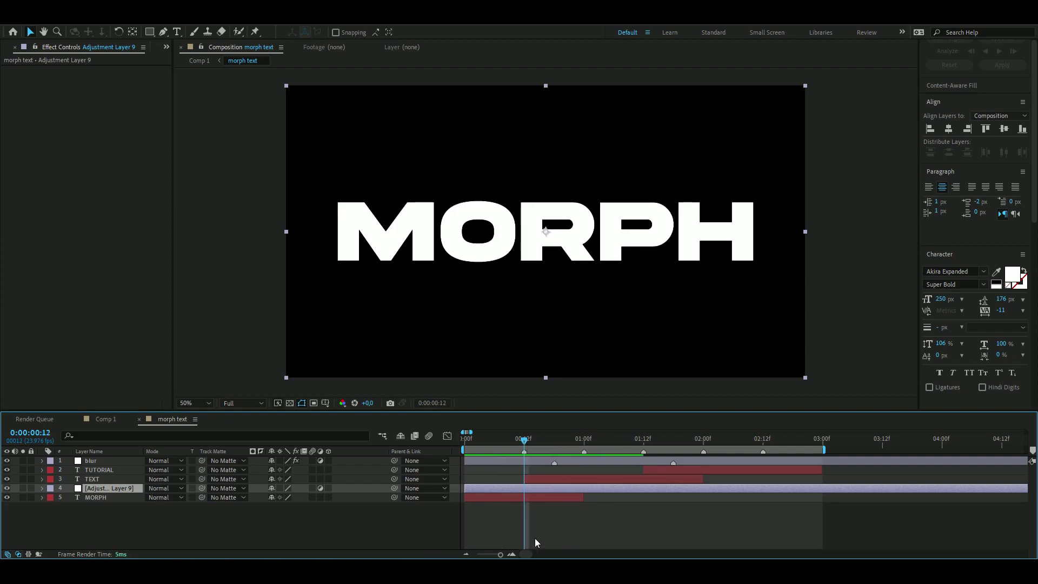
Step: Trim the adjustment layer to 00:12–01:00 by splitting and deleting the outer pieces
key("ctrl+shift+d")
left_click(518, 498)
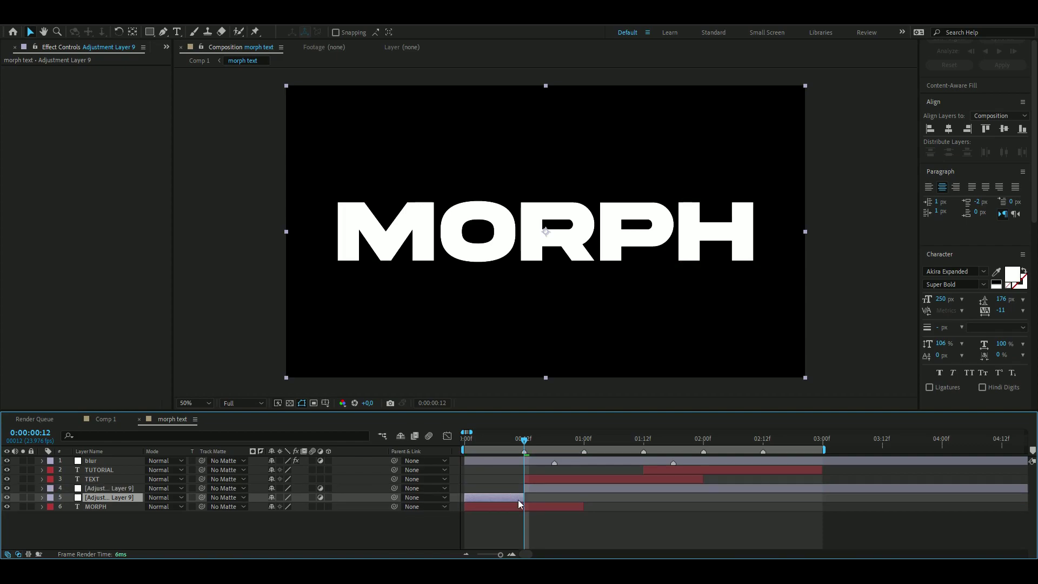
key("Delete")
left_click_drag(525, 442, 584, 443)
left_click(592, 488)
key("ctrl+shift+d")
key("Delete")
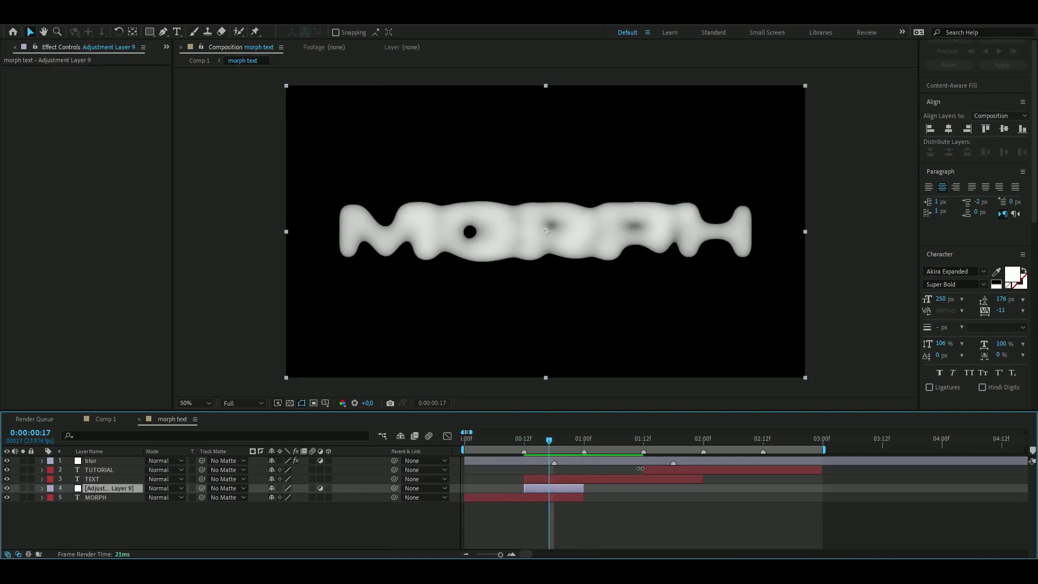
Step: Apply Transform with Uniform Scale off and keyframe Scale Width at 00:12 and 01:00
key("ctrl+space")
type("tr")
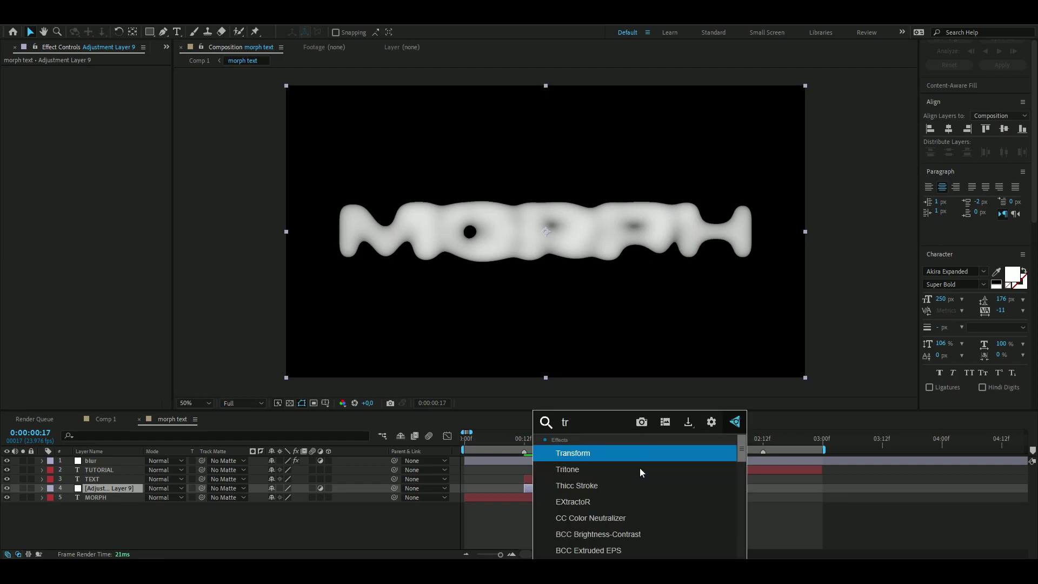
key("Return")
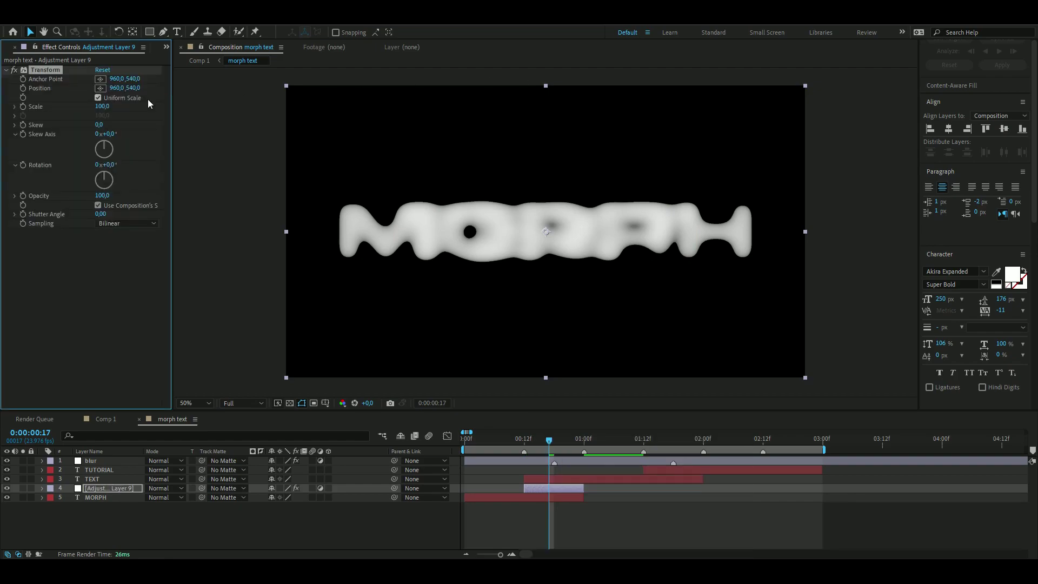
left_click(99, 99)
left_click_drag(553, 447, 524, 441)
left_click(23, 116)
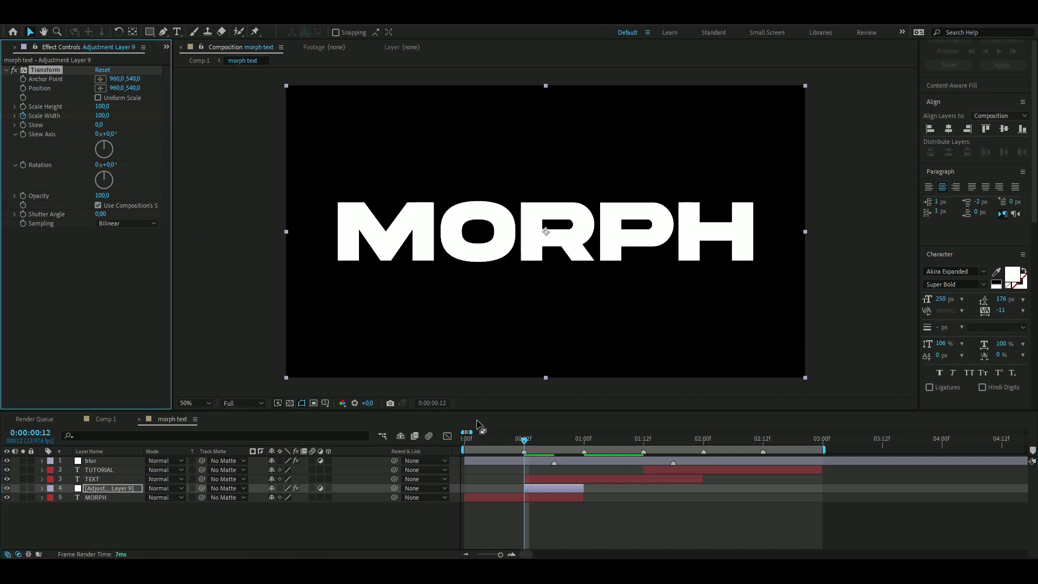
left_click_drag(524, 443, 581, 417)
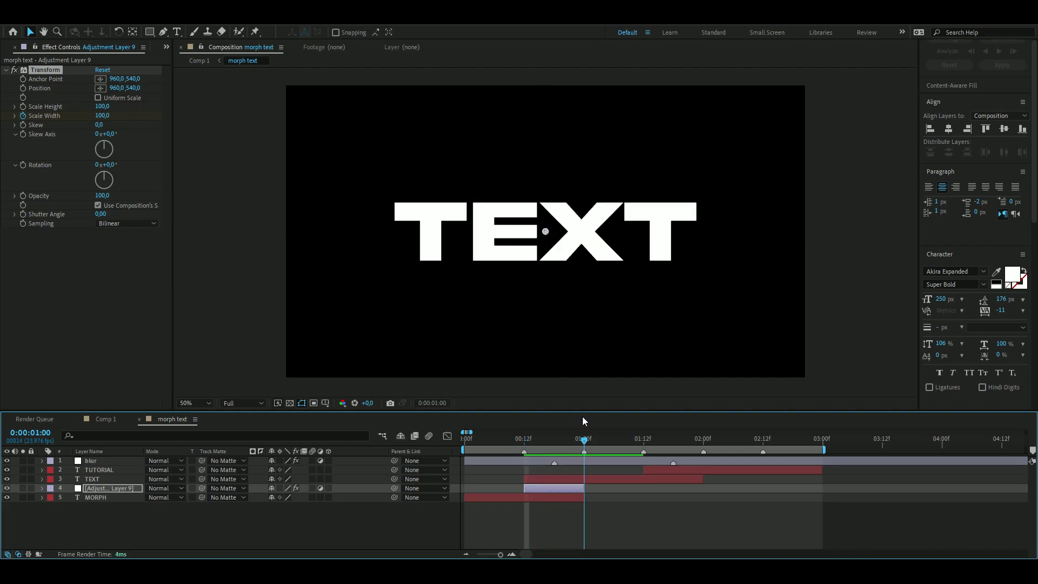
left_click(104, 115)
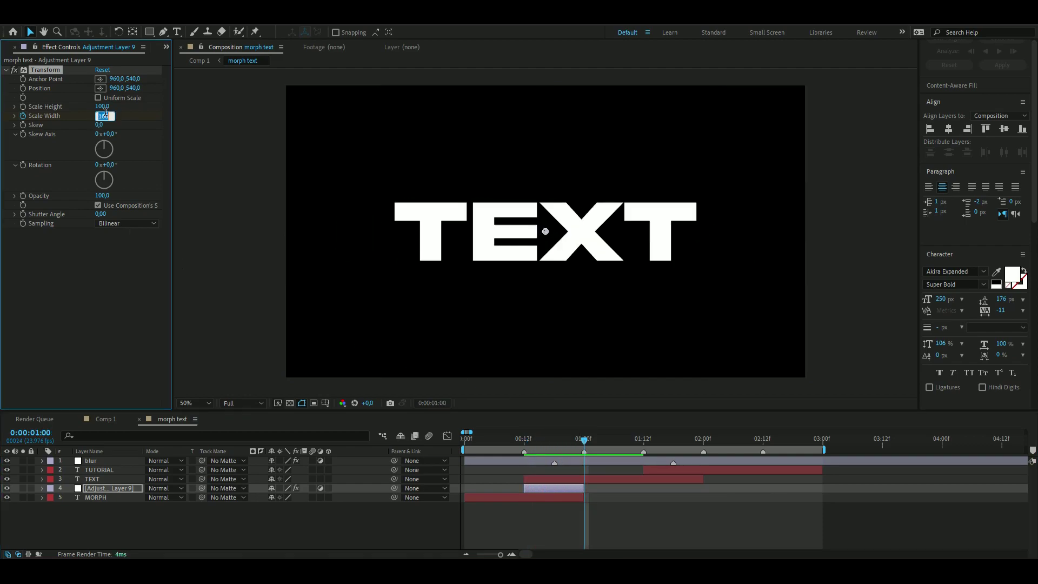
left_click_drag(584, 439, 525, 441)
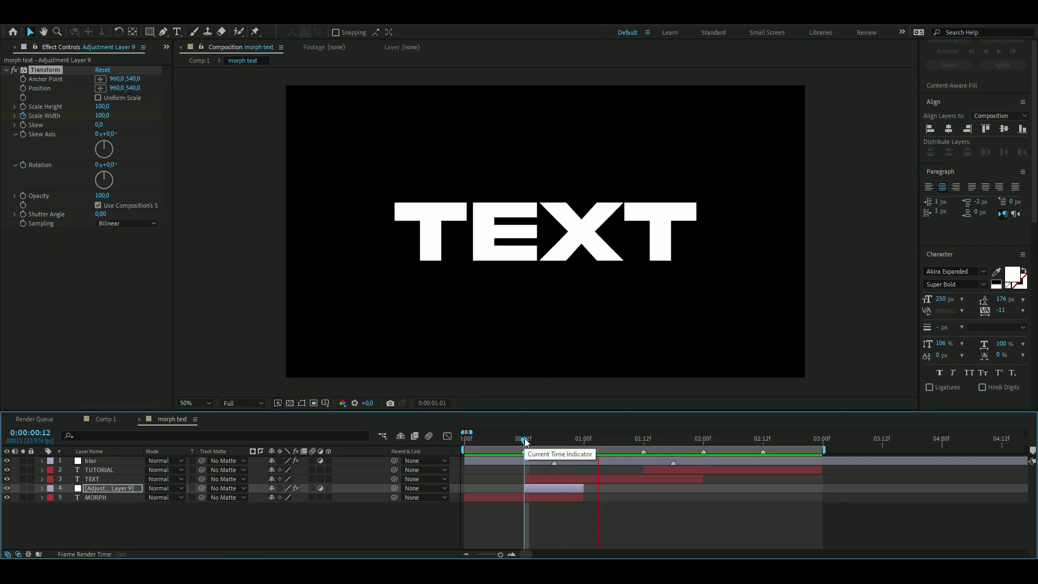
key("space")
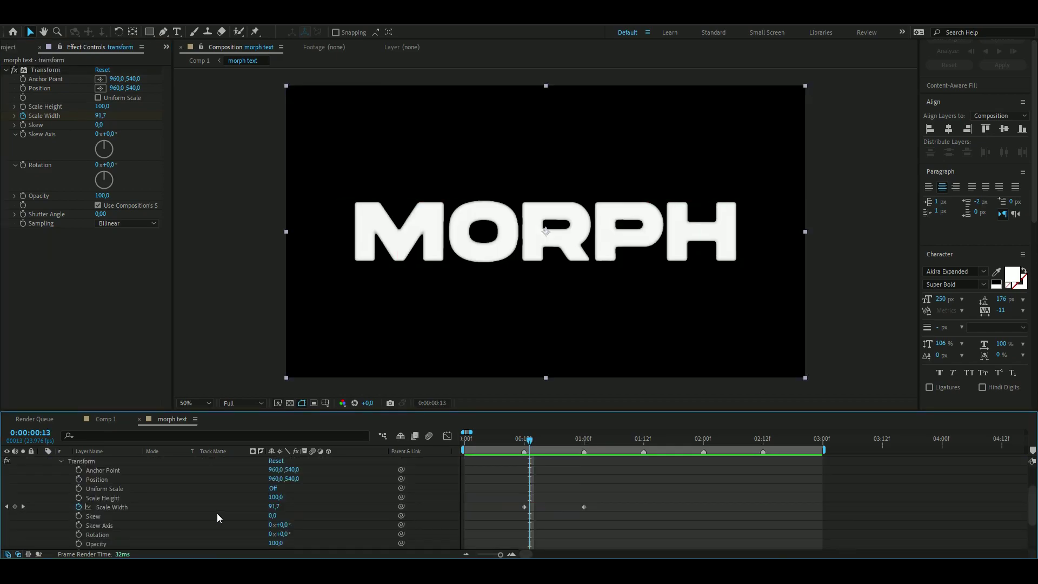
Step: Apply Easy Ease to both Scale Width keyframes and preview the transition
left_click_drag(597, 513, 516, 511)
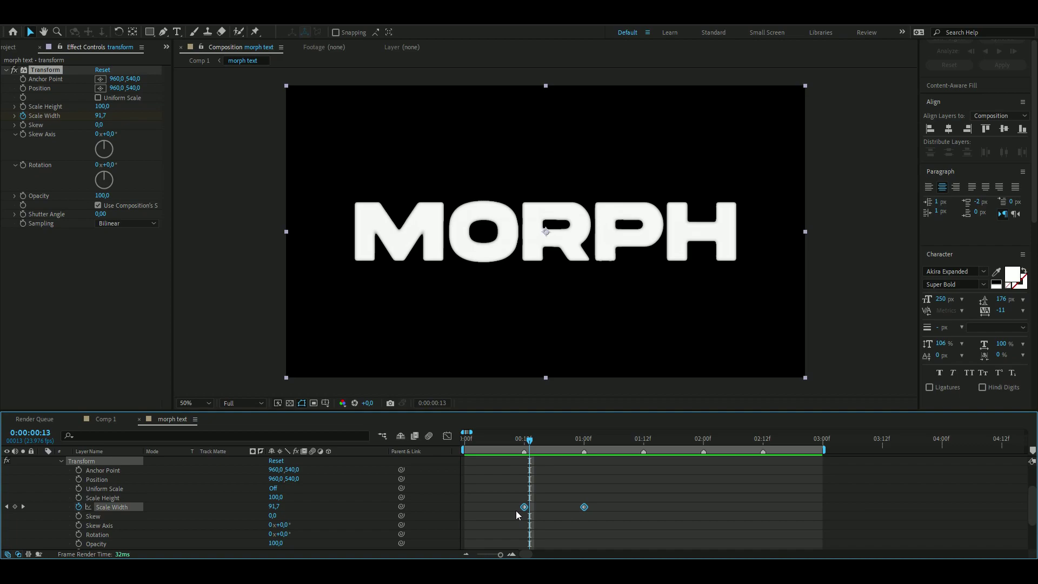
key("F9")
left_click_drag(530, 439, 524, 440)
key("space")
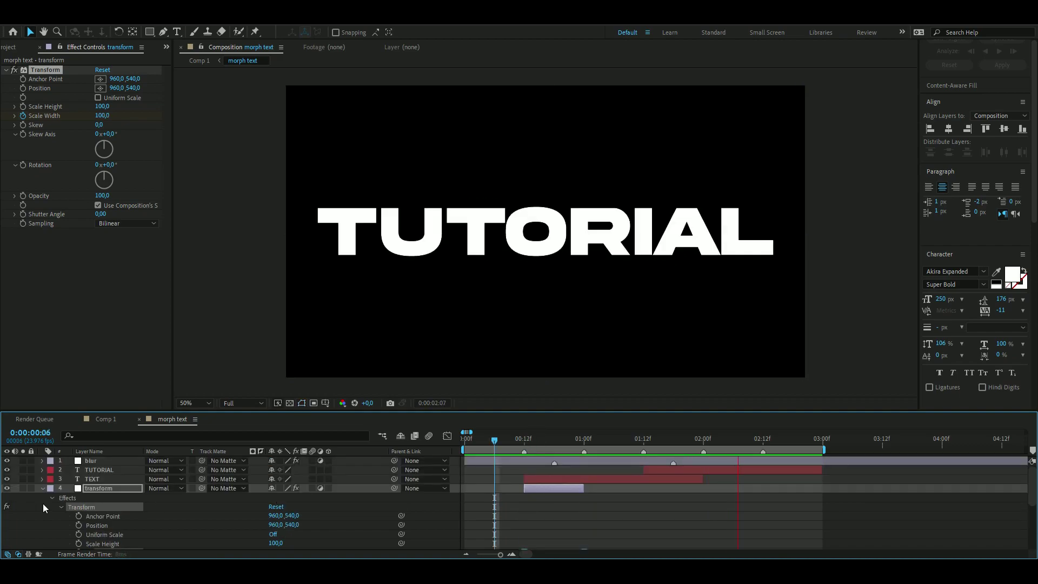
left_click(43, 489)
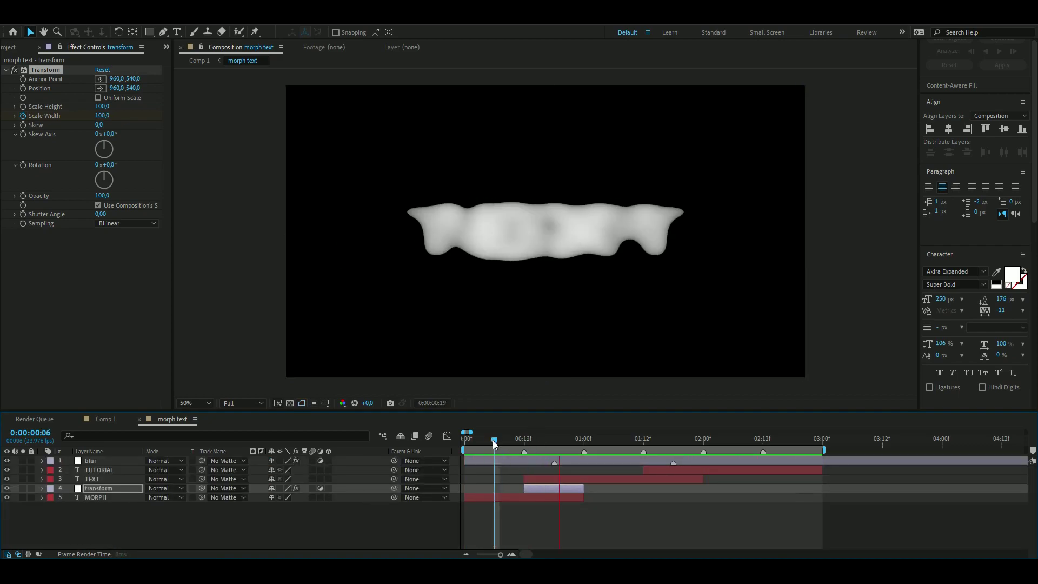
mouse_move(651, 441)
left_mouse_down()
mouse_move(678, 441)
mouse_move(648, 439)
left_mouse_up()
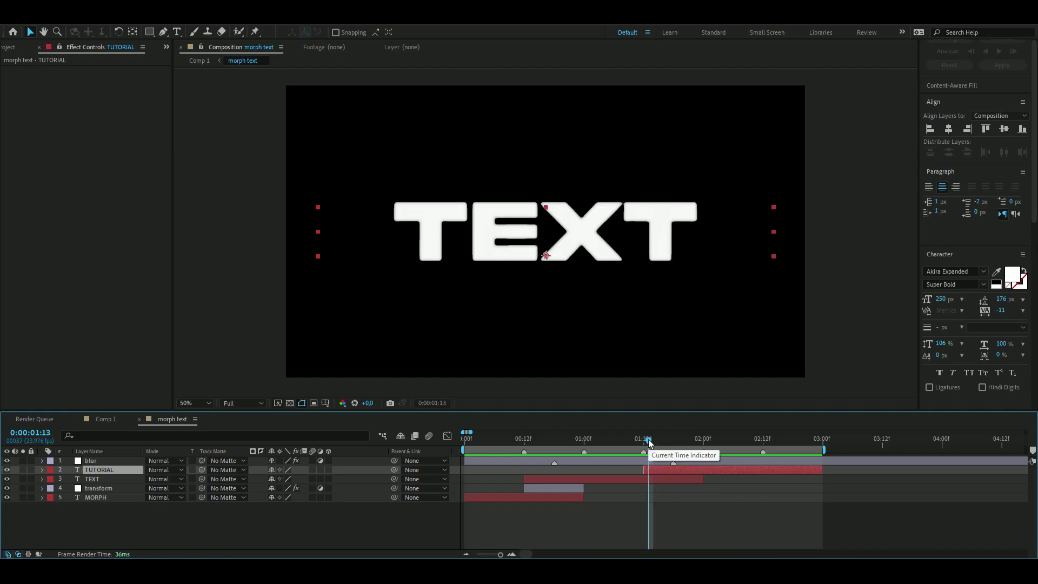
Step: Add an adjustment layer with Transform, trimmed to the TEXT-to-TUTORIAL change below TUTORIAL
key("ctrl+alt+y")
key("ctrl+space")
type("tr")
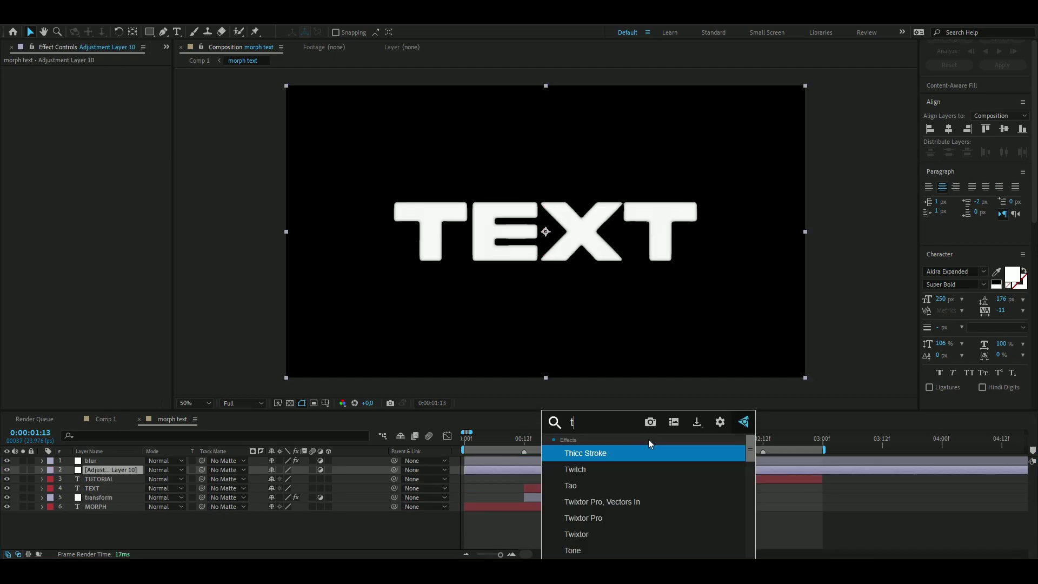
key("Return")
left_click_drag(111, 470, 117, 483)
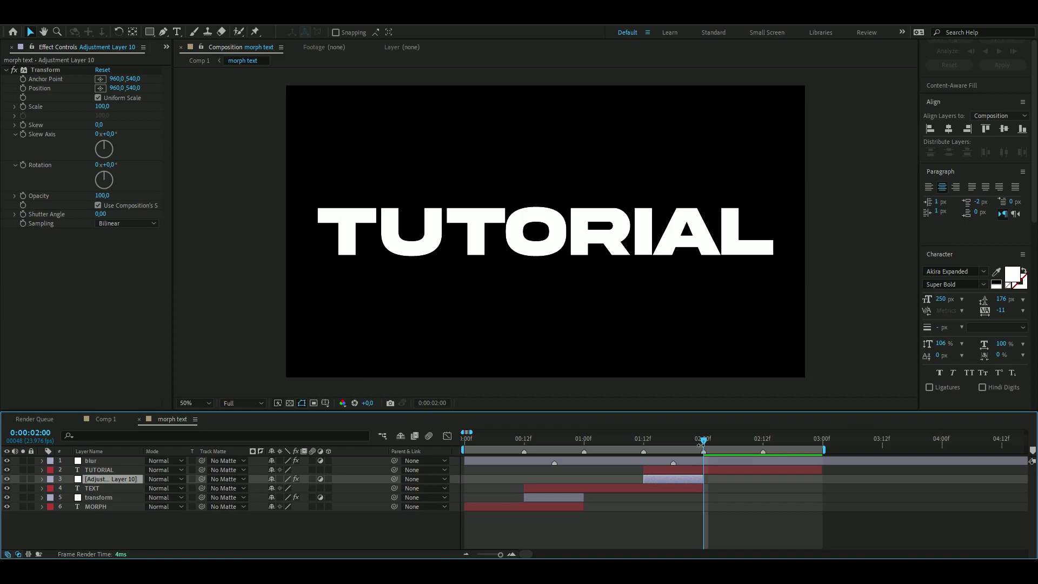
mouse_move(703, 441)
left_mouse_down()
mouse_move(644, 440)
mouse_move(703, 439)
left_mouse_up()
Step: With Uniform Scale off, keyframe Scale Width from 100 to 200 with Easy Ease
left_click(98, 97)
left_click(103, 116)
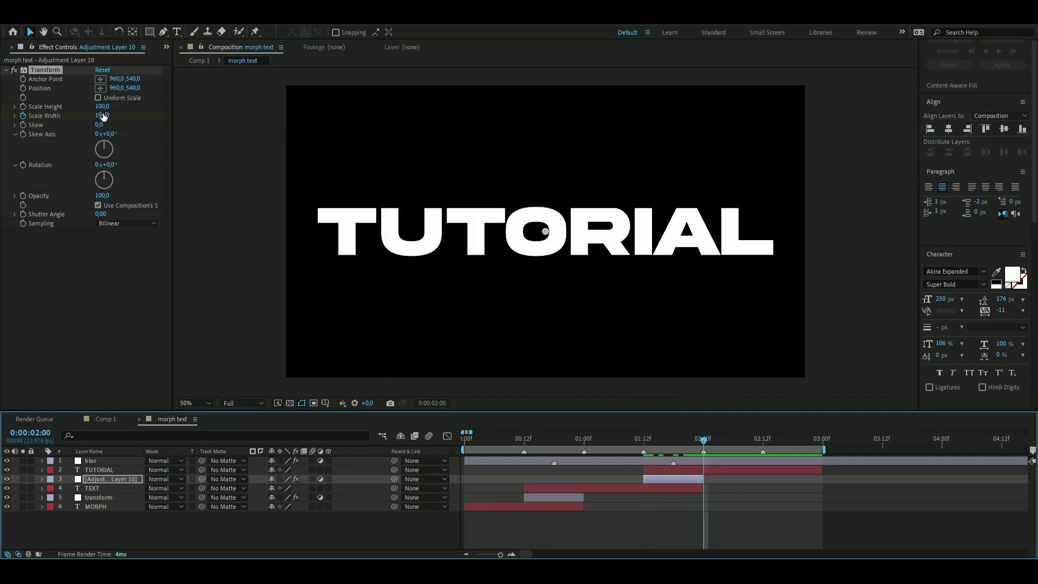
type("200")
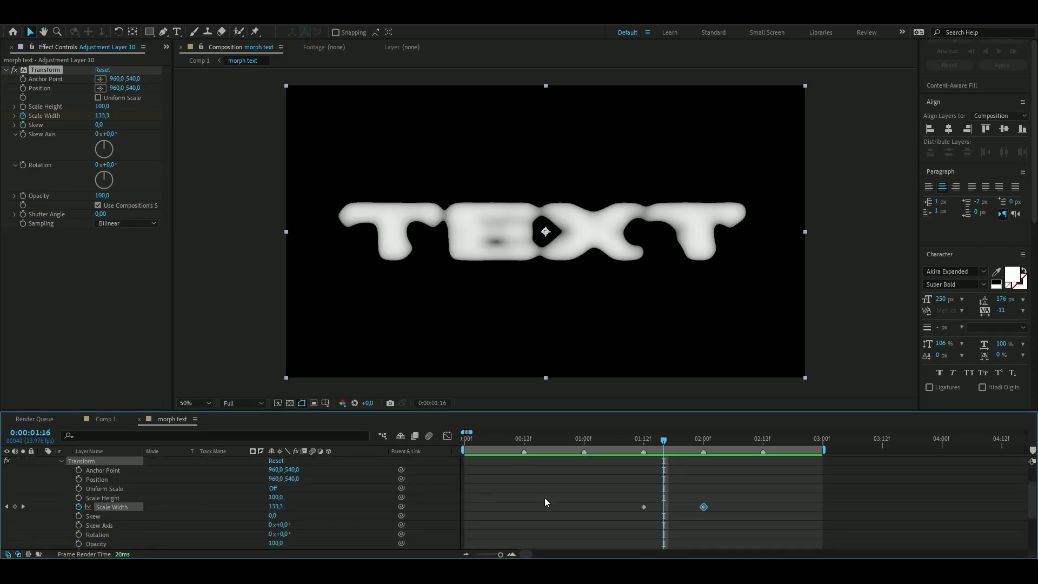
left_click_drag(723, 508, 636, 510)
key("F9")
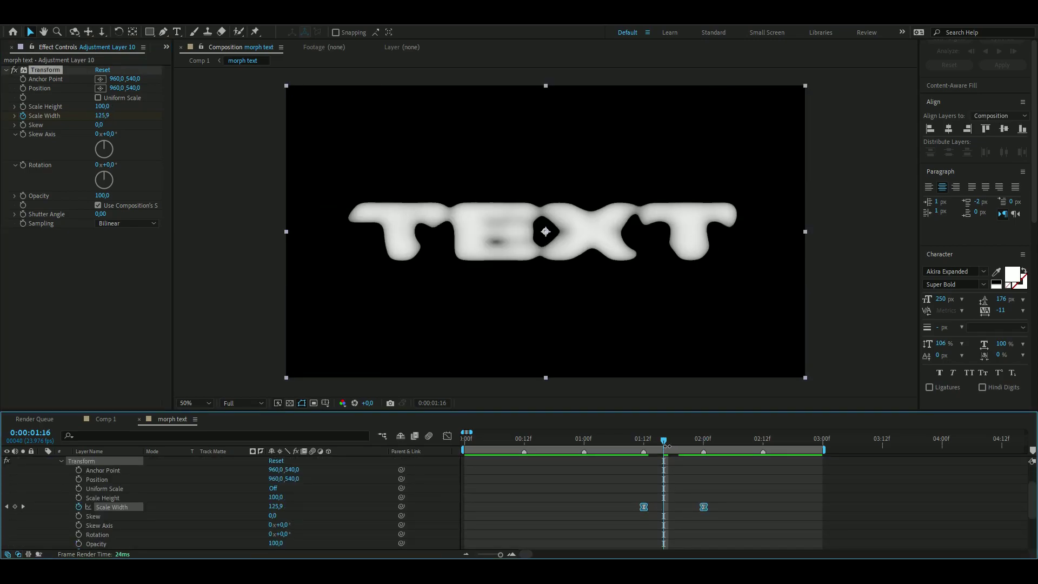
left_click(624, 441)
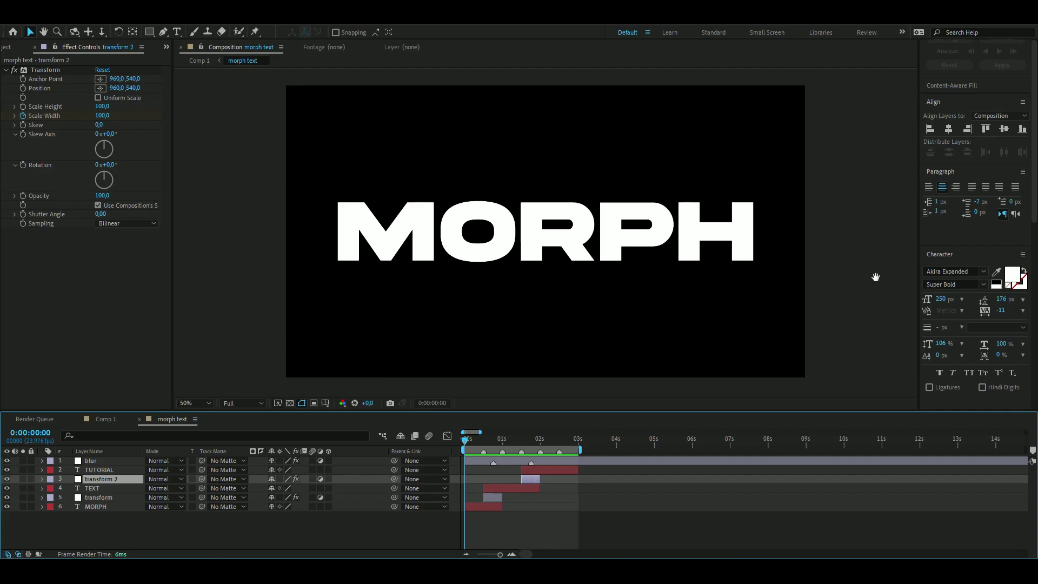
key("space")
key("space")
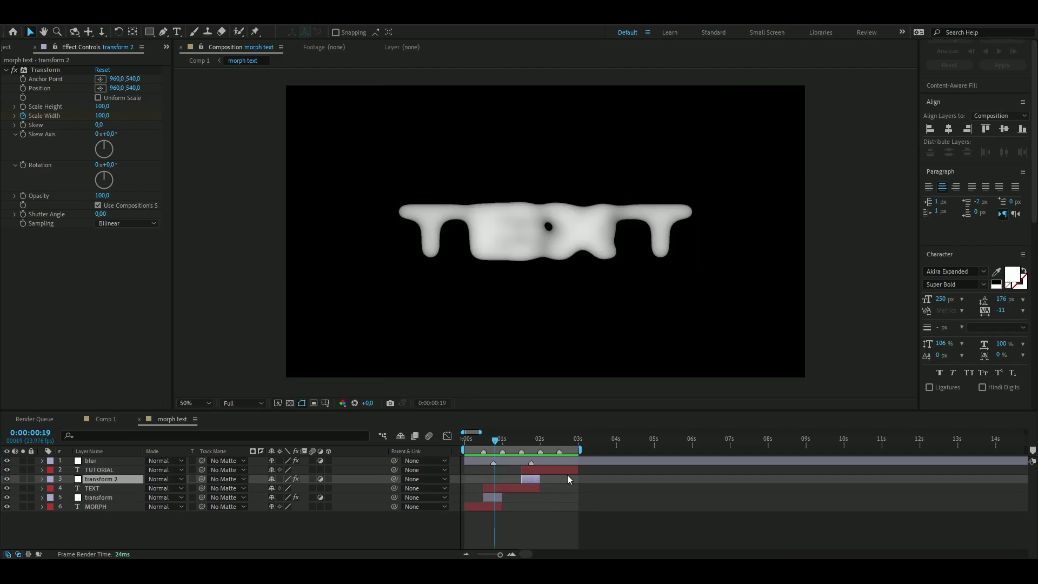
left_click(474, 449)
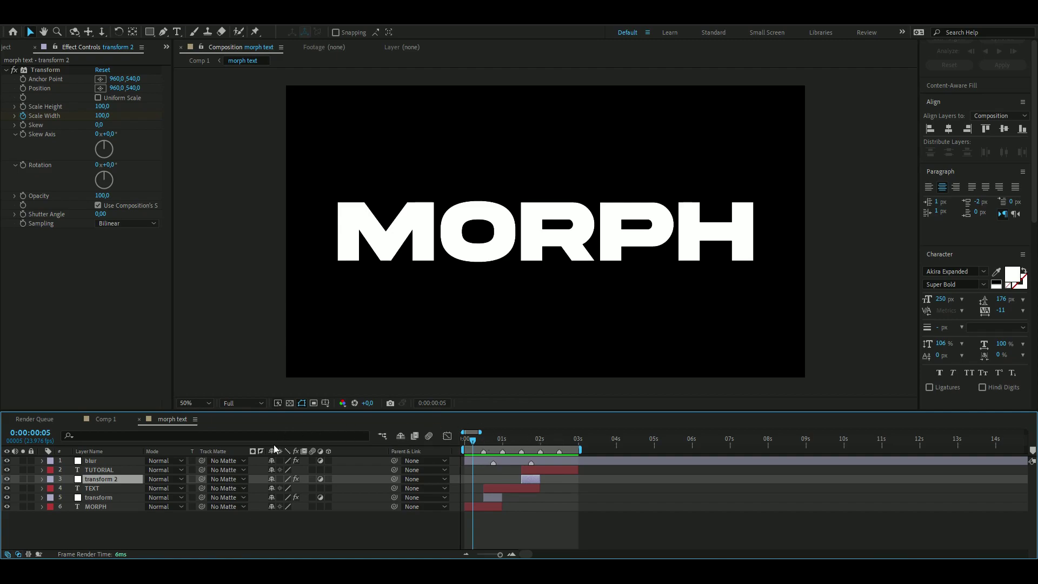
left_click(120, 536)
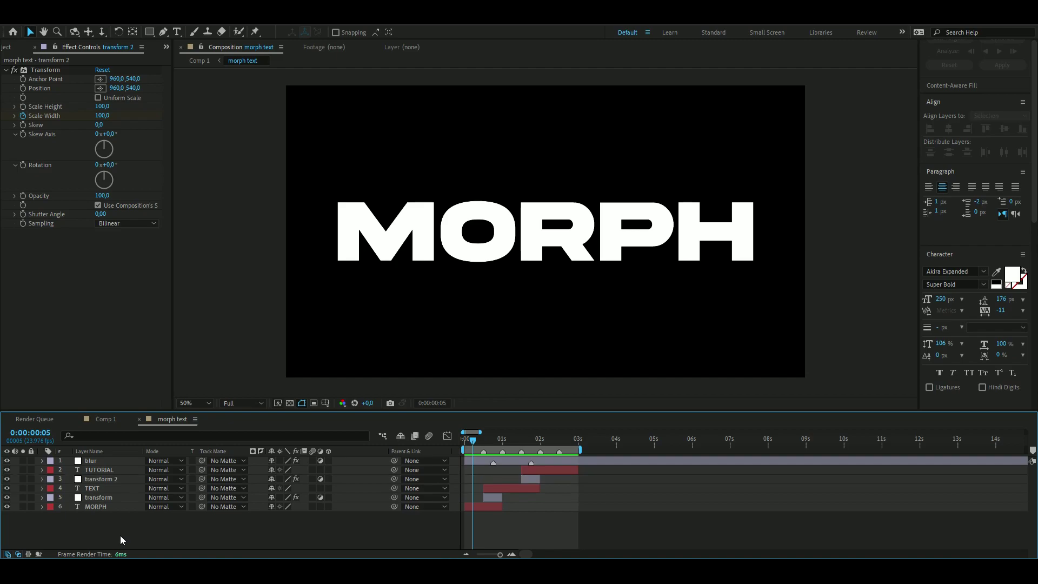
Step: Add an adjustment layer with Fractal Noise set to Cloudy fractal type and Linear noise
key("ctrl+alt+y")
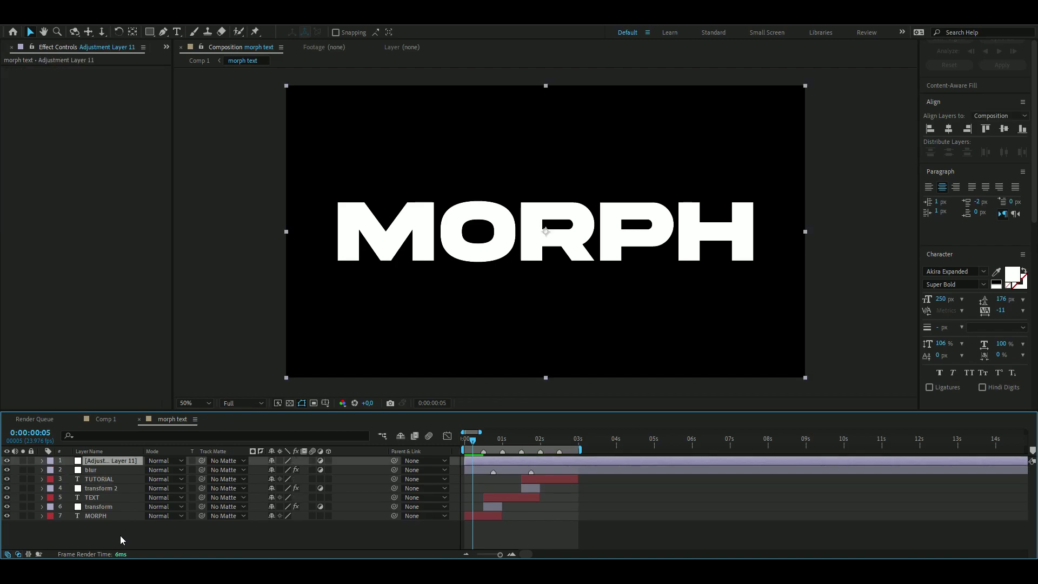
key("ctrl+space")
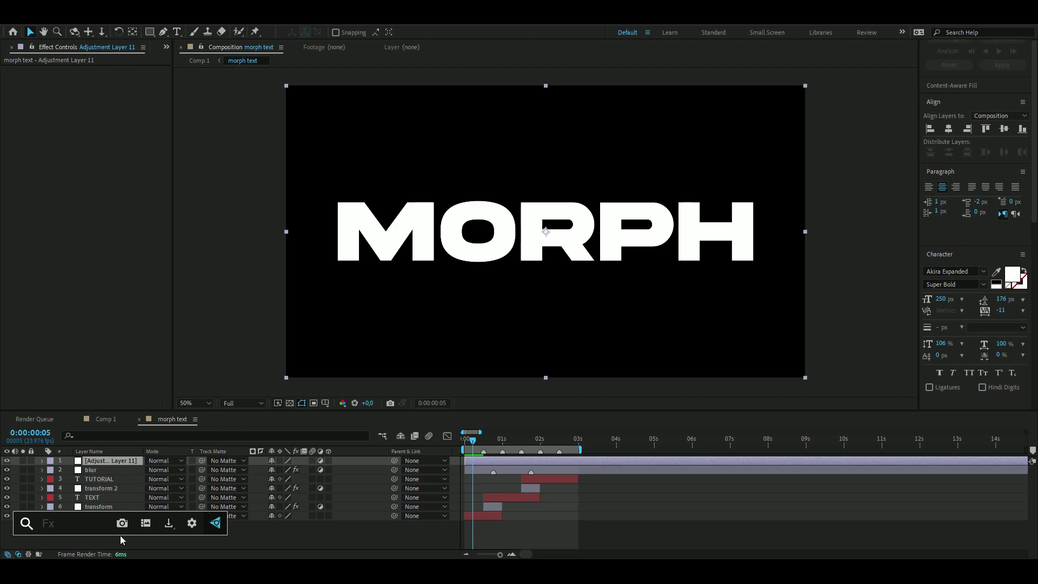
type("fra")
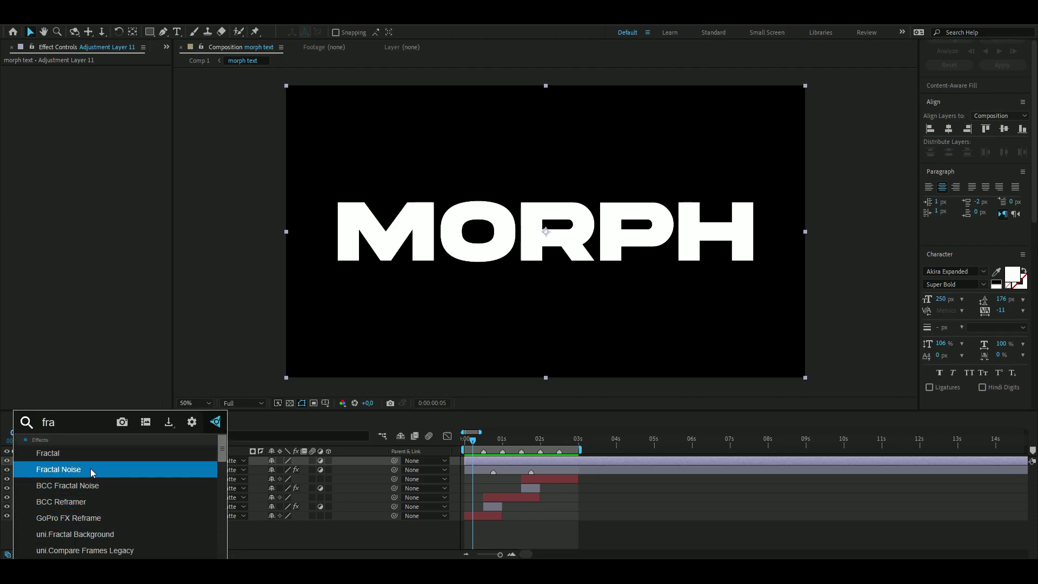
left_click(90, 468)
key("Page_Down")
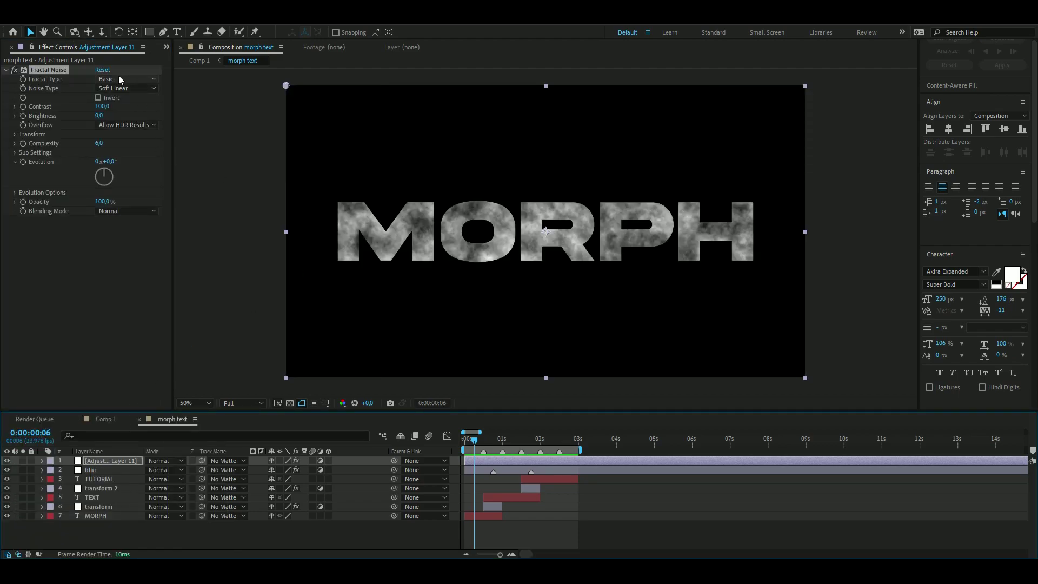
left_click(119, 79)
left_click(137, 239)
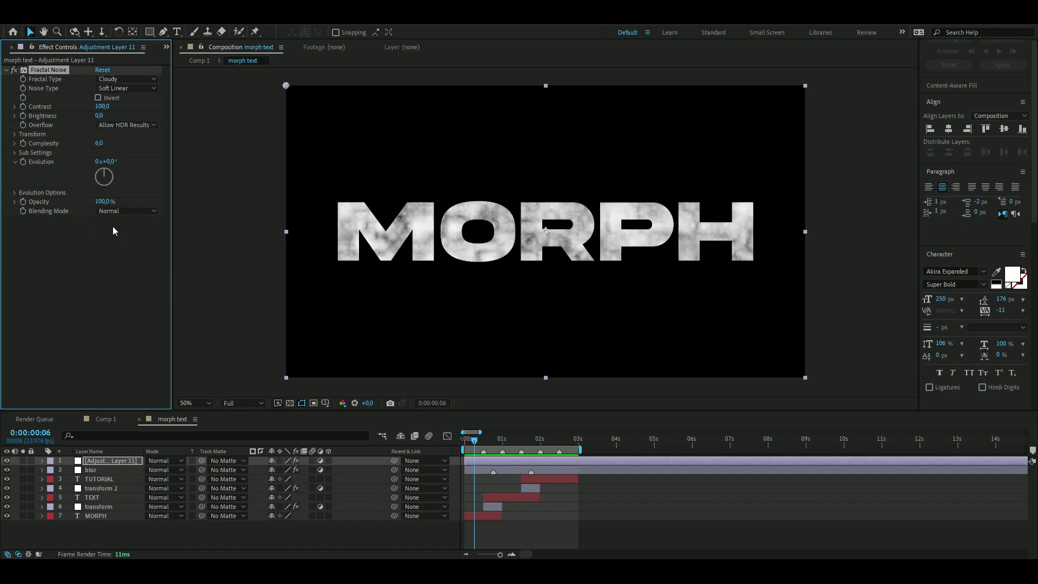
left_click(127, 88)
left_click(136, 112)
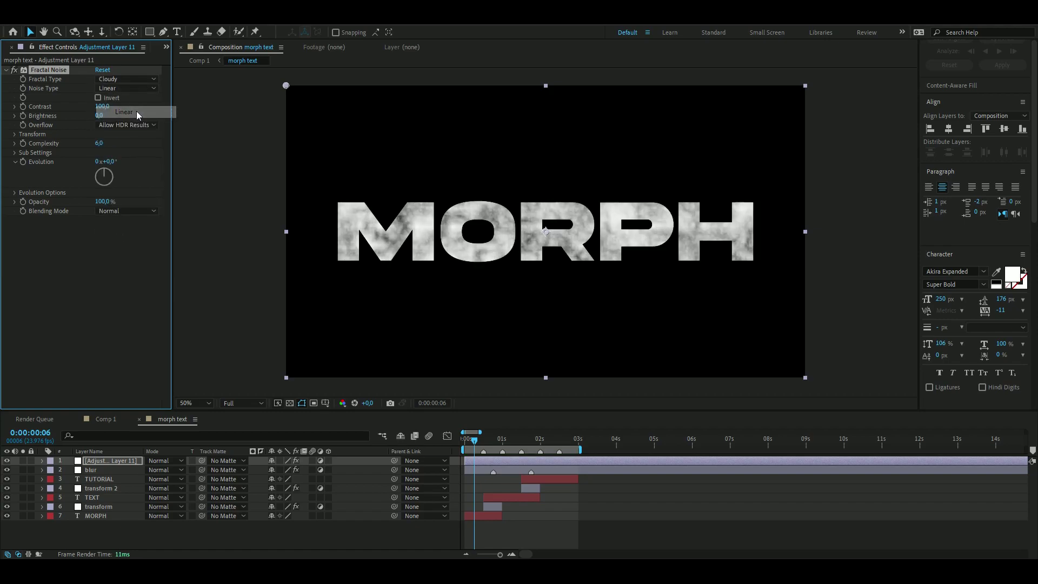
Step: Turn off Uniform Scaling and stretch the noise to Width 600, Height 20
left_click(15, 134)
left_click(98, 154)
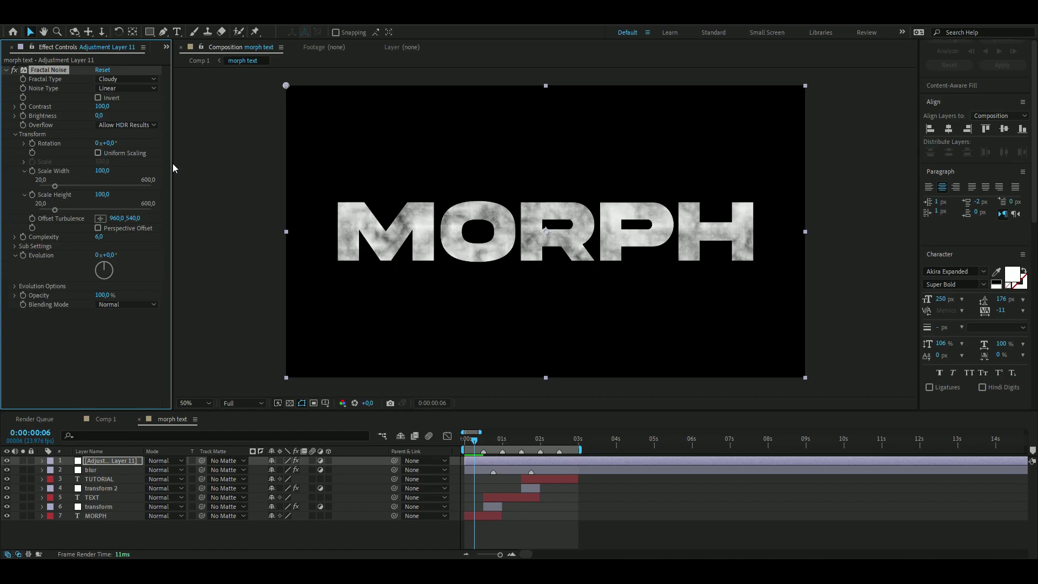
left_click_drag(55, 211, 172, 186)
left_click(472, 441)
key("space")
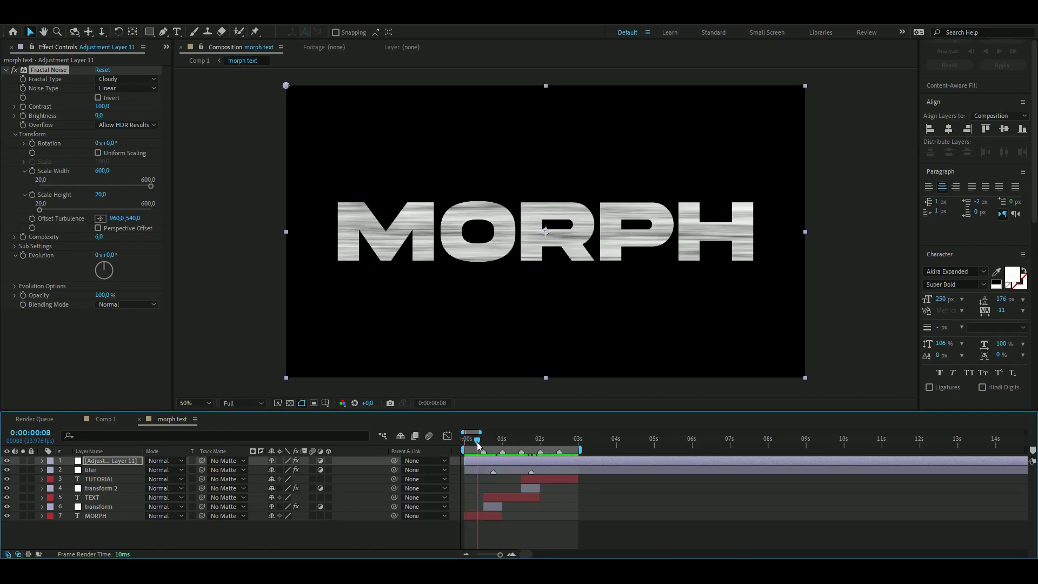
left_click_drag(478, 442, 450, 445)
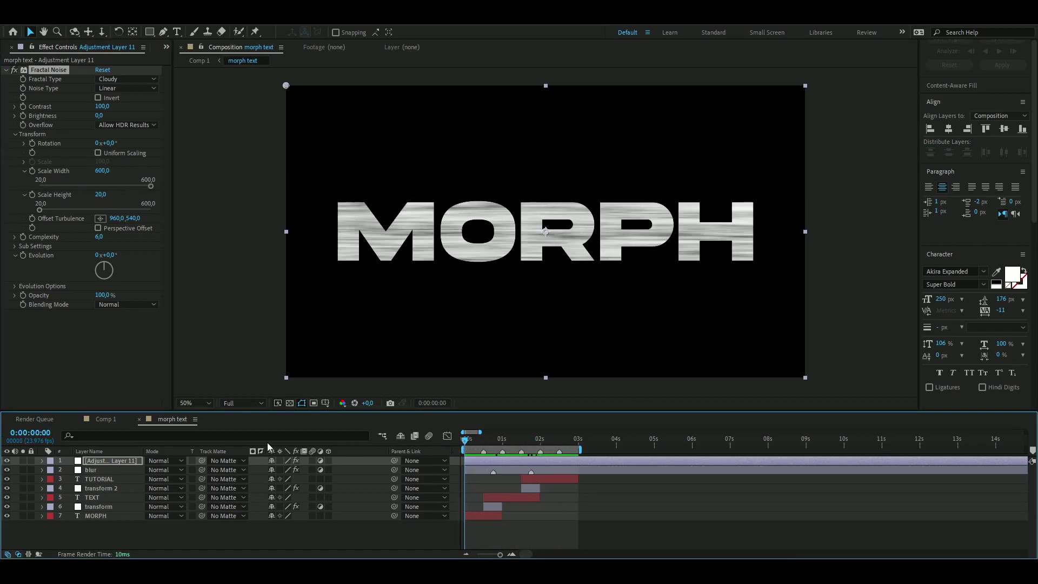
Step: Keyframe noise Evolution from 0° to 255°, then move the texture layer below blur
left_click(23, 255)
left_click_drag(467, 443, 583, 458)
left_click_drag(108, 264, 76, 264)
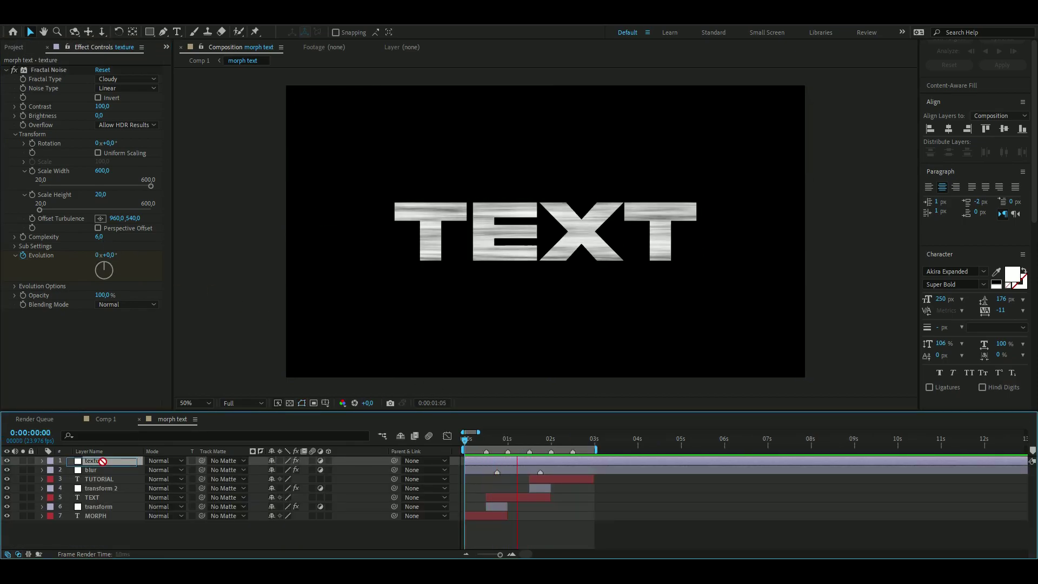
left_click_drag(109, 460, 106, 475)
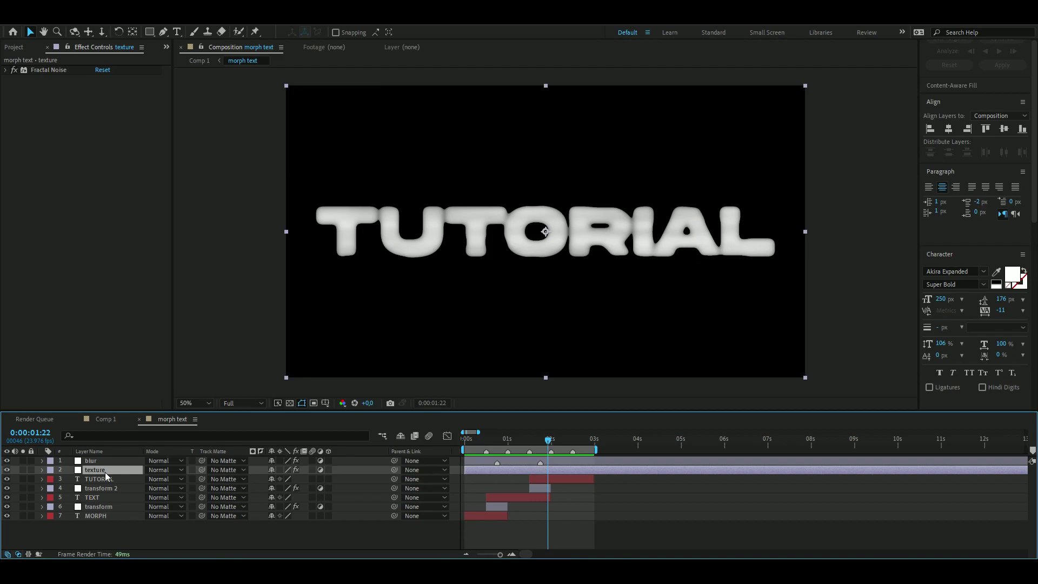
Step: Add another adjustment layer with Turbulent Displace using Bulge displacement
key("ctrl+alt+y")
key("ctrl+space")
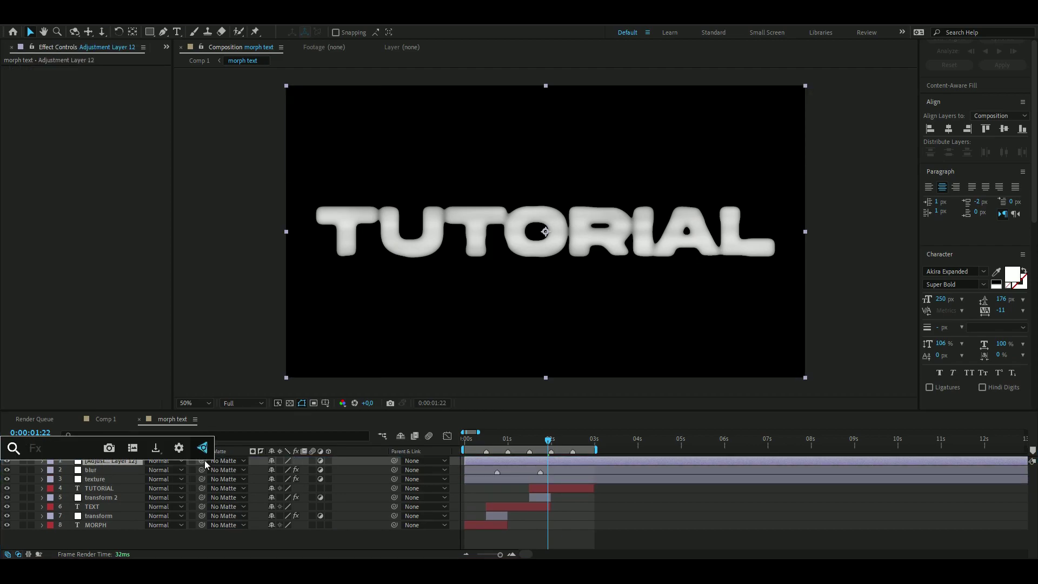
type("tu")
key("Return")
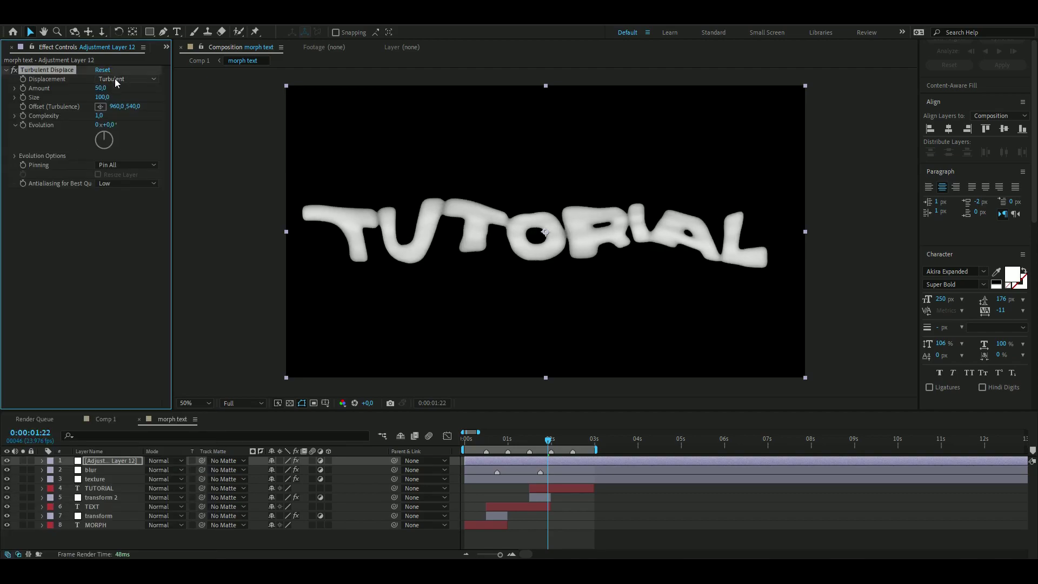
left_click(115, 79)
left_click(116, 100)
Step: Set the Turbulent Displace Amount to 25 and Size to 150
left_click(101, 88)
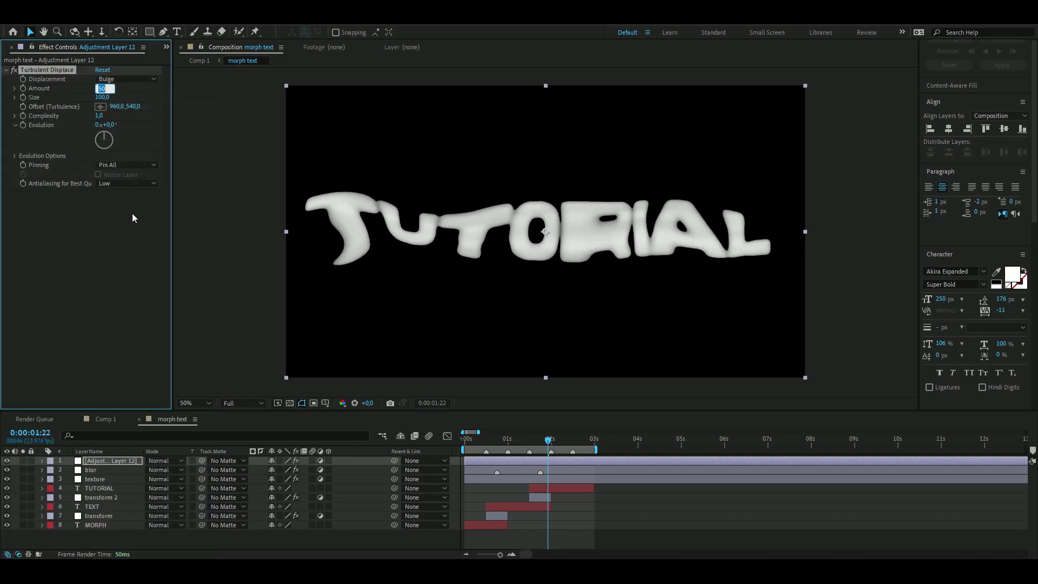
type("25")
left_click(110, 98)
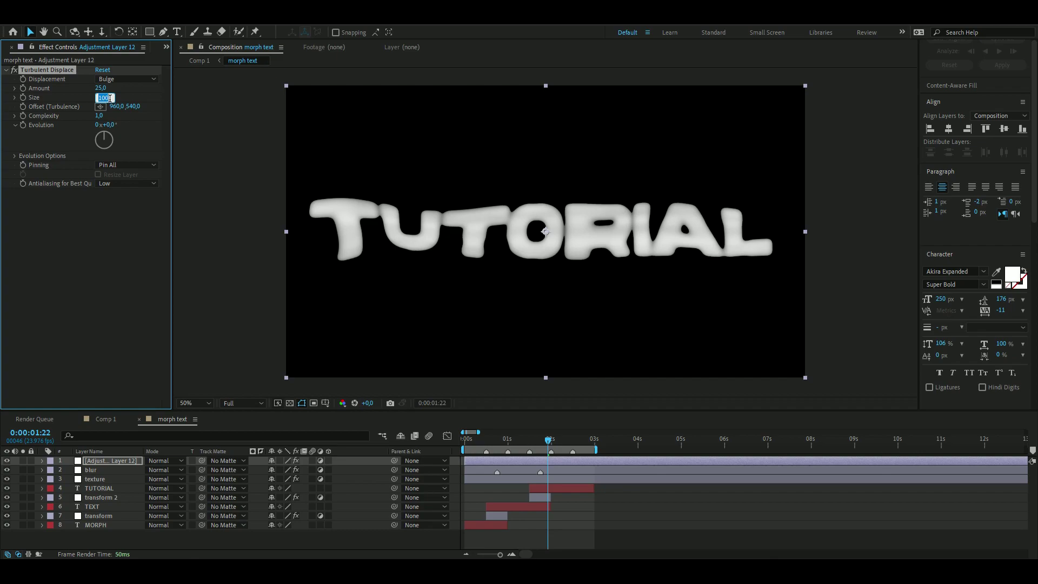
key("BackSpace")
type("150")
key("Return")
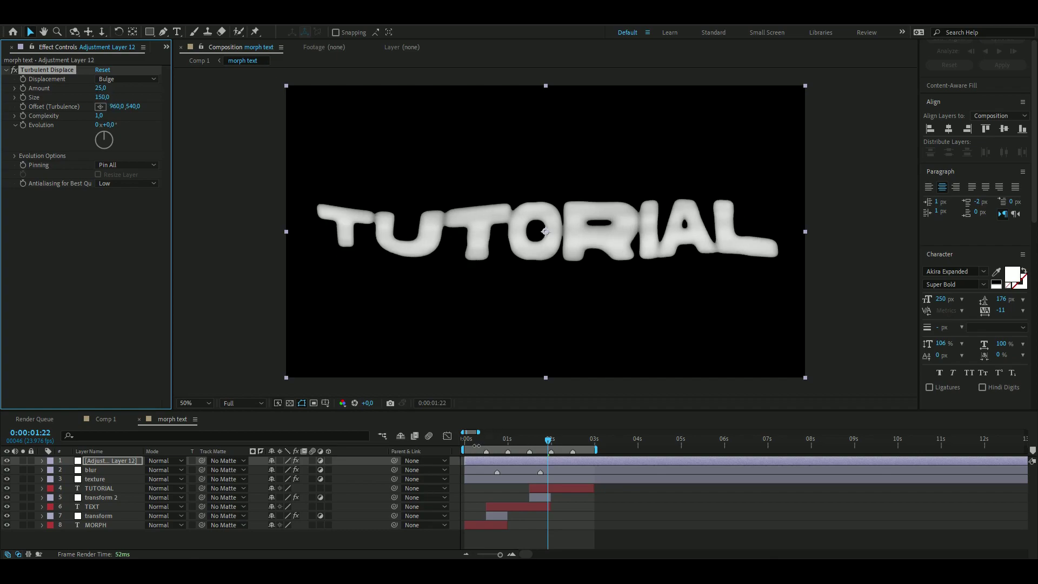
Step: Keyframe displacement Evolution from 0° to +67° at 3 seconds, then add a new adjustment layer
left_click(421, 442)
key("Home")
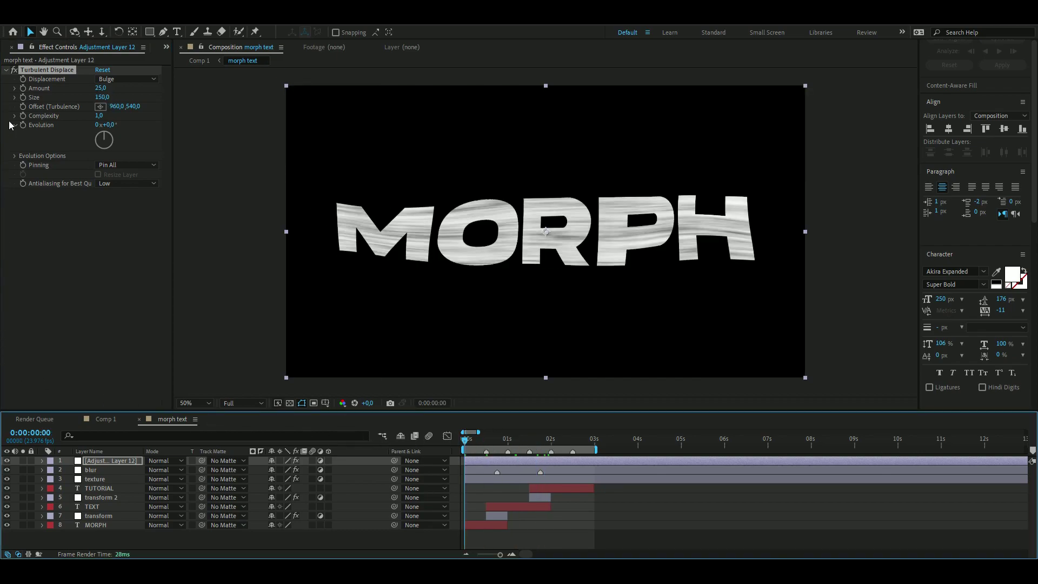
left_click(22, 125)
left_click_drag(468, 444, 596, 441)
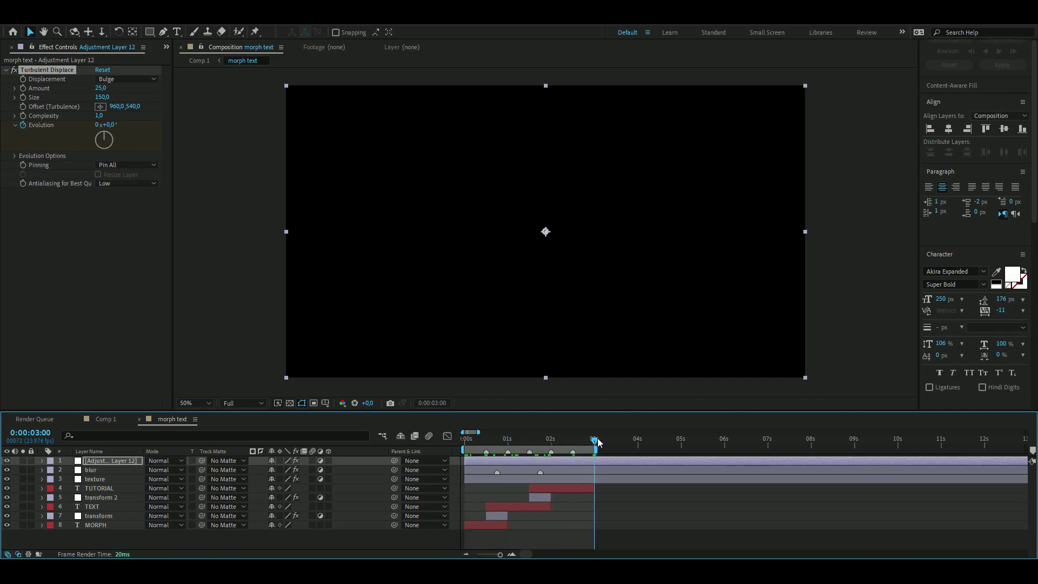
left_click_drag(108, 135, 115, 142)
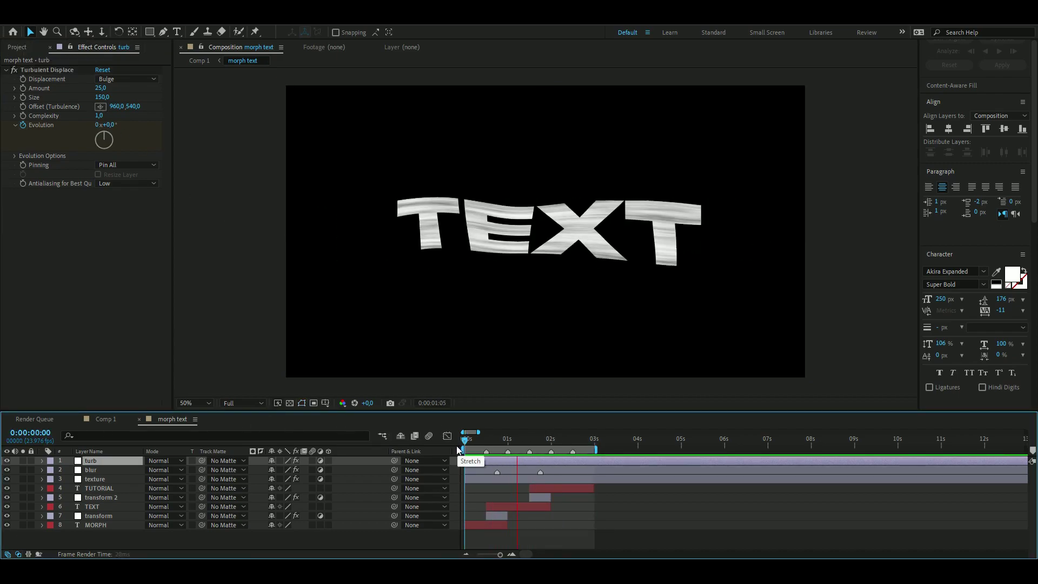
left_click_drag(466, 444, 488, 446)
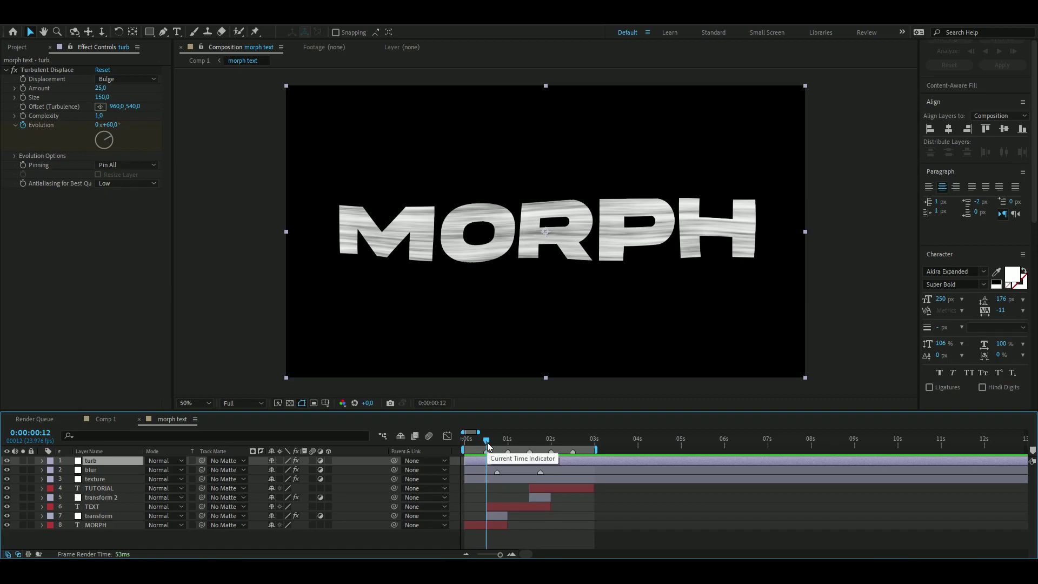
key("ctrl+alt+y")
Step: Apply Colorama to the new layer and expand its Input Phase settings
key("ctrl+space")
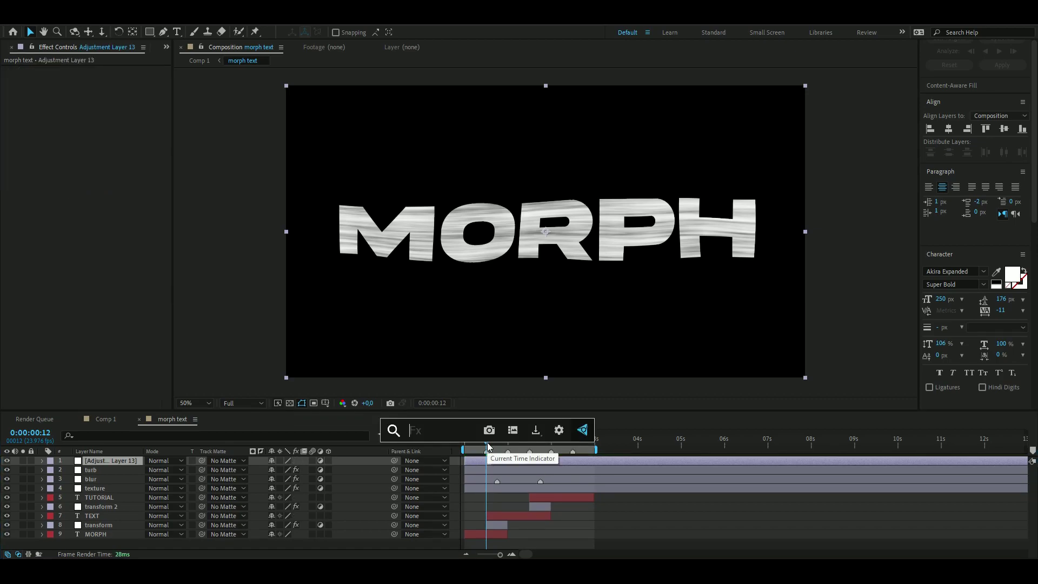
key("Escape")
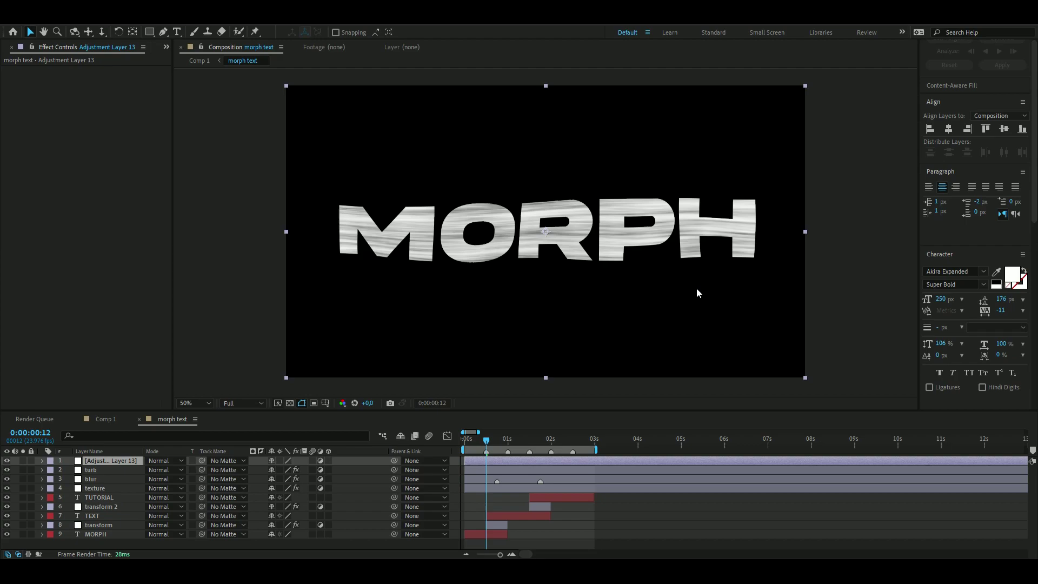
key("ctrl+space")
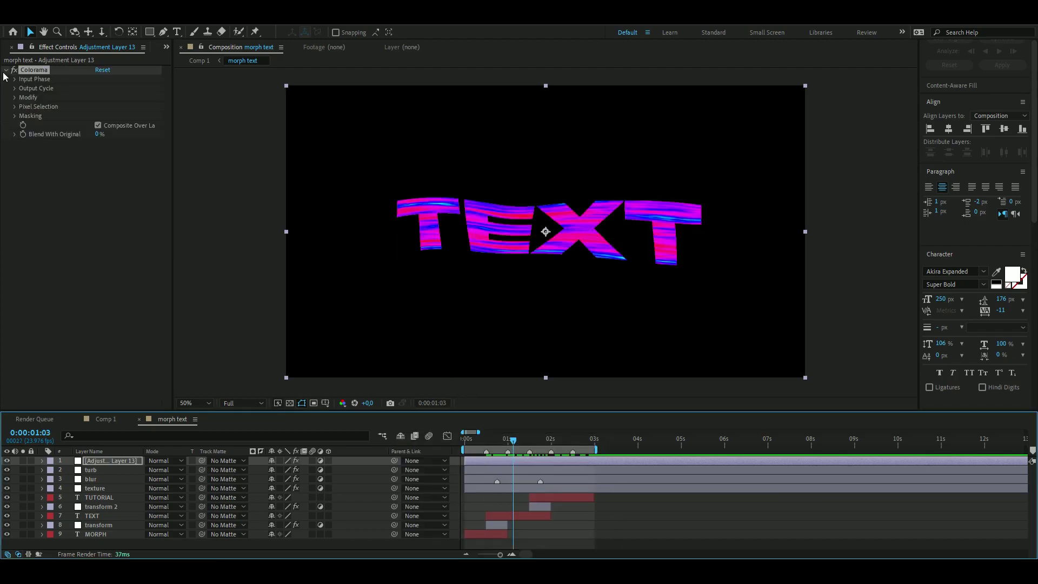
left_click(15, 79)
Step: Keyframe Colorama Phase Shift from 0 at the start to nearly a full cycle at 3 seconds
key("Home")
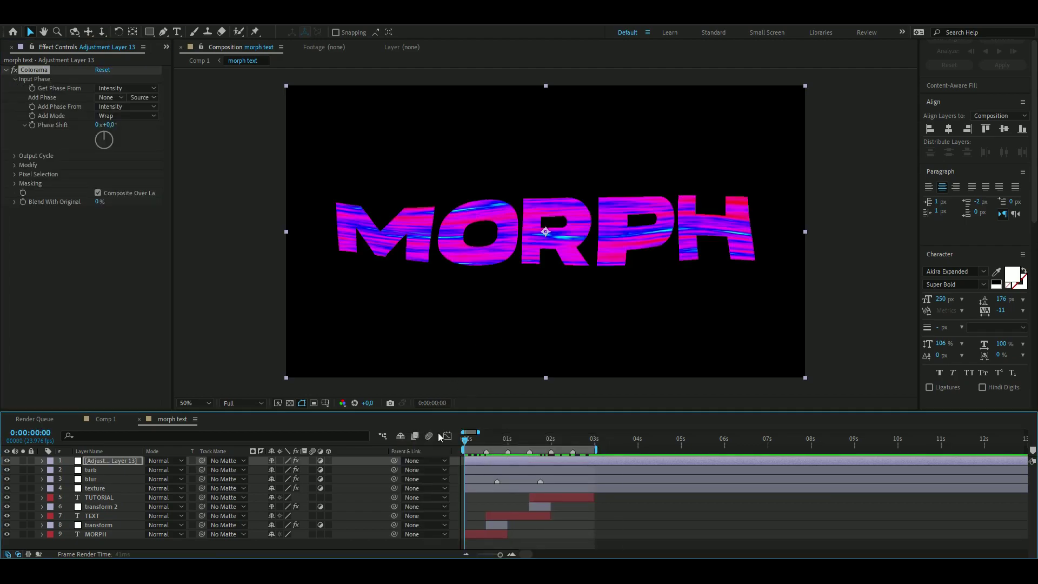
left_click(32, 126)
left_click_drag(465, 439, 595, 447)
left_click_drag(104, 136, 85, 153)
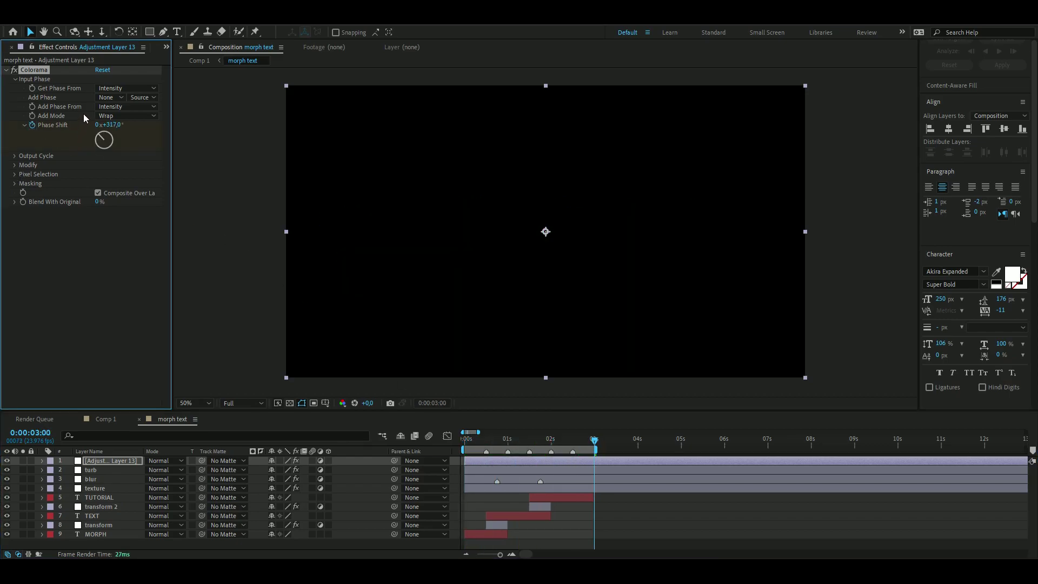
left_click_drag(85, 113, 97, 107)
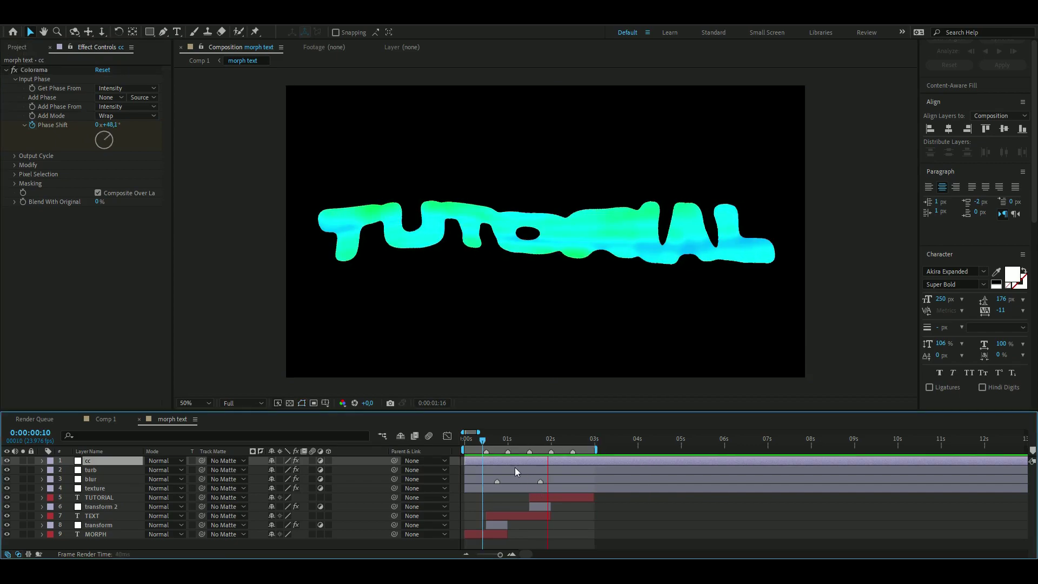
left_click_drag(494, 441, 498, 443)
Step: Add Cartoon with Edge Threshold 10, edge Width 0,3 and Softness 0, then preview
key("ctrl+space")
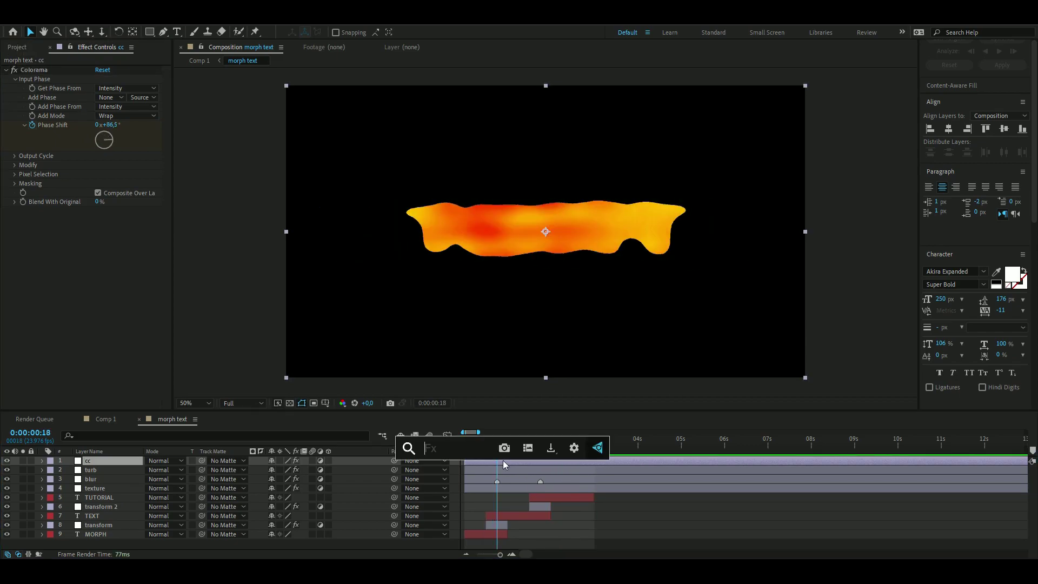
type("cart")
key("Return")
left_click(100, 285)
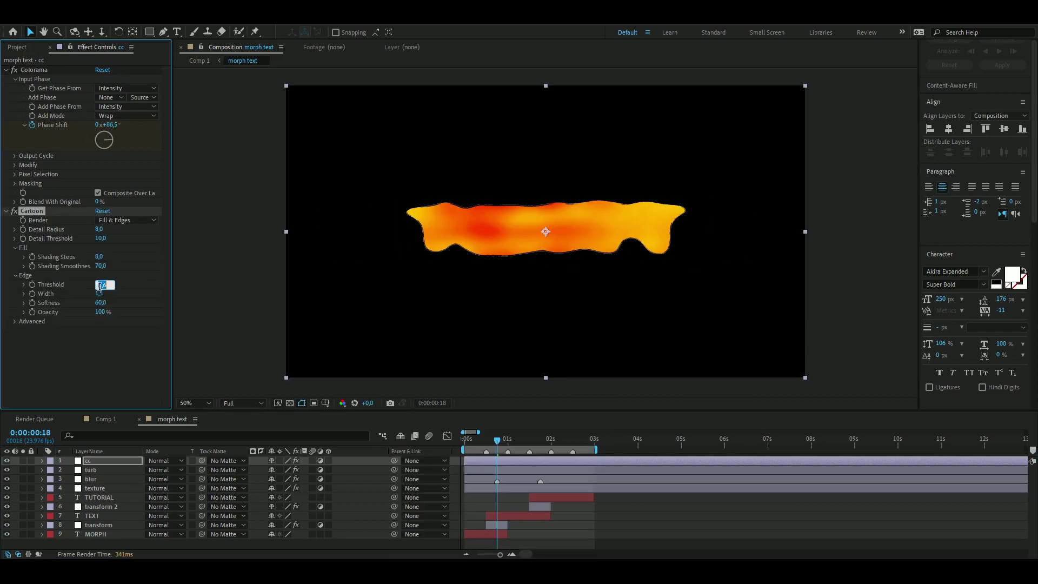
type("10")
key("Tab")
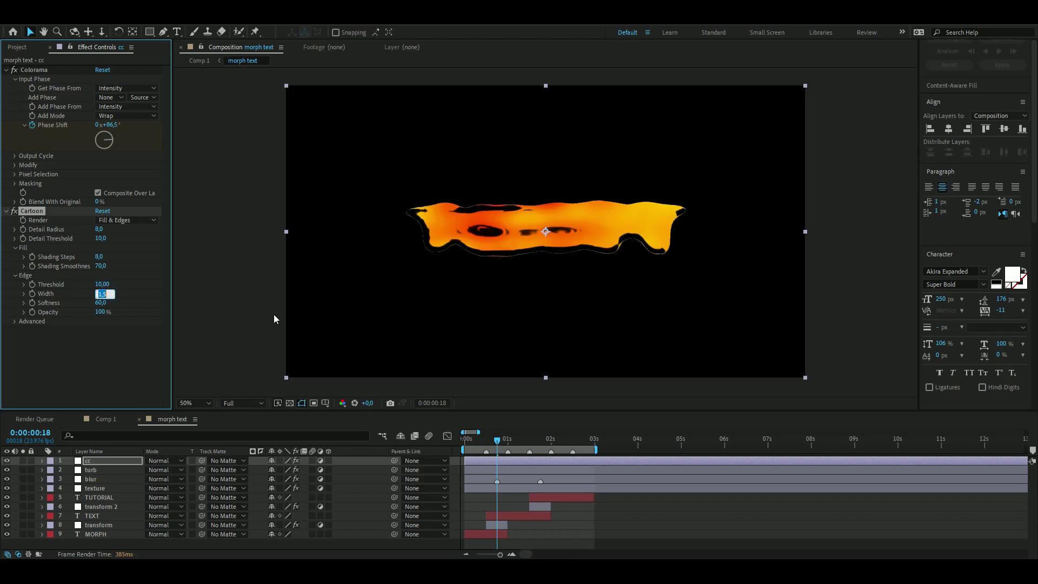
key("Tab")
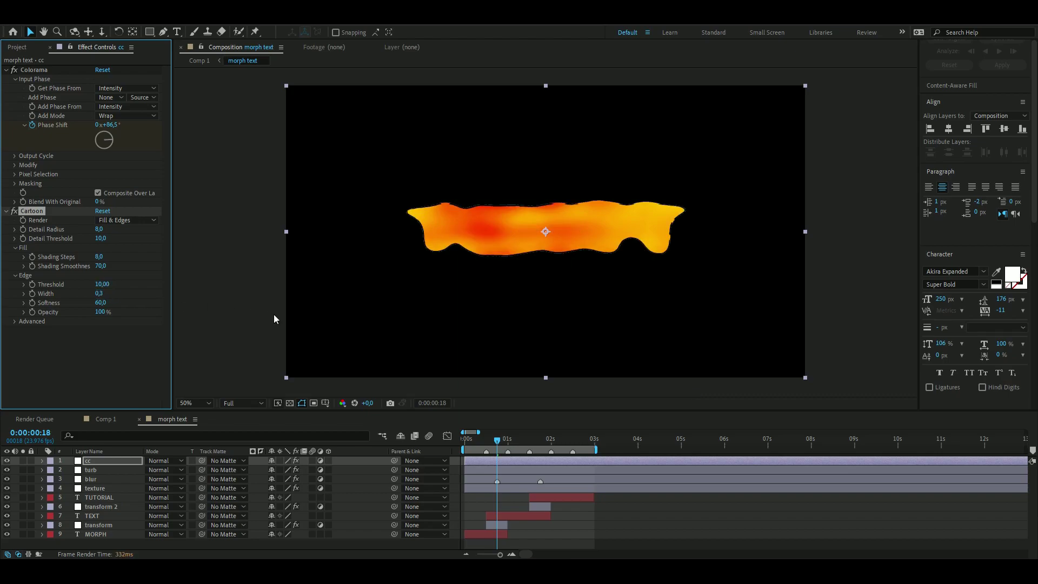
type("0")
key("Return")
left_click(15, 321)
key("space")
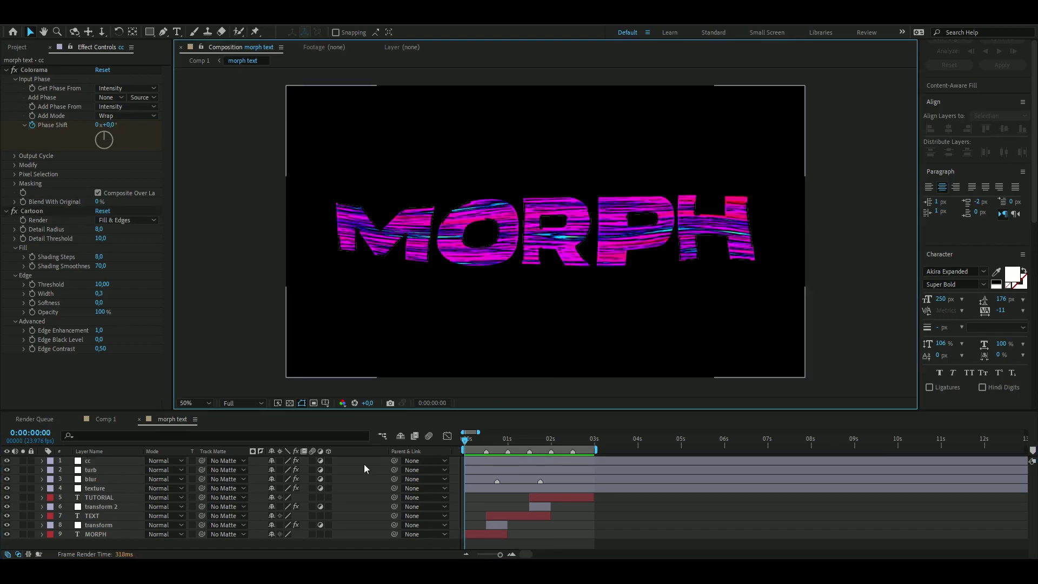
Step: Add an adjustment layer with Glow at radius 22 and intensity 0,8
key("ctrl+alt+y")
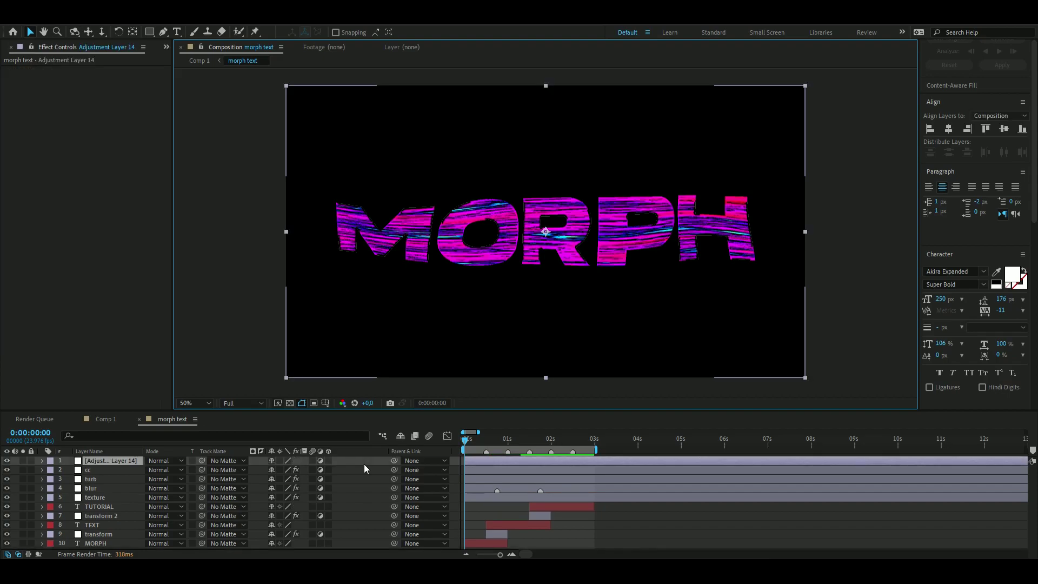
key("ctrl+space")
type("glow")
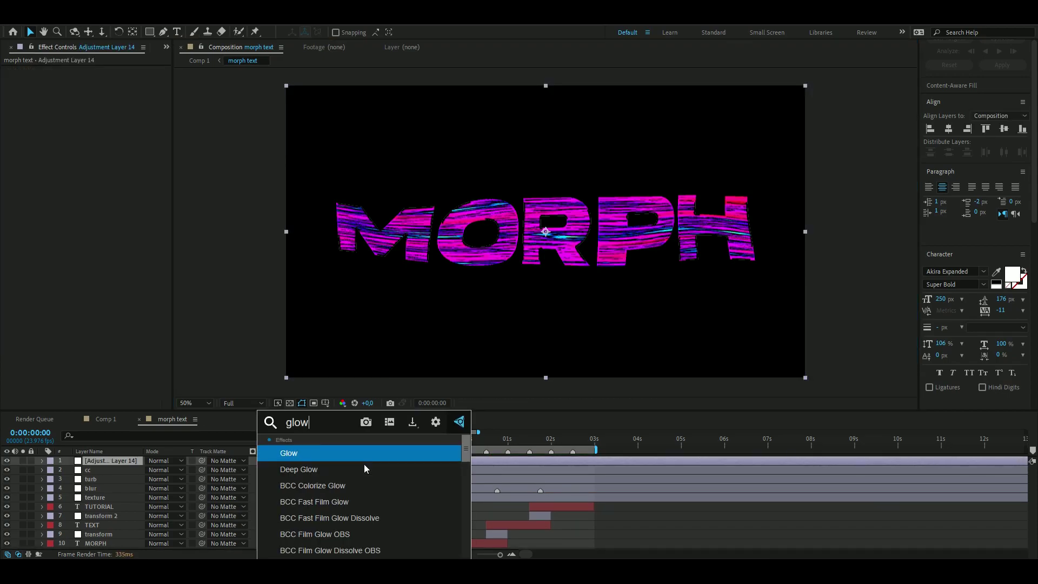
key("Return")
left_click(103, 97)
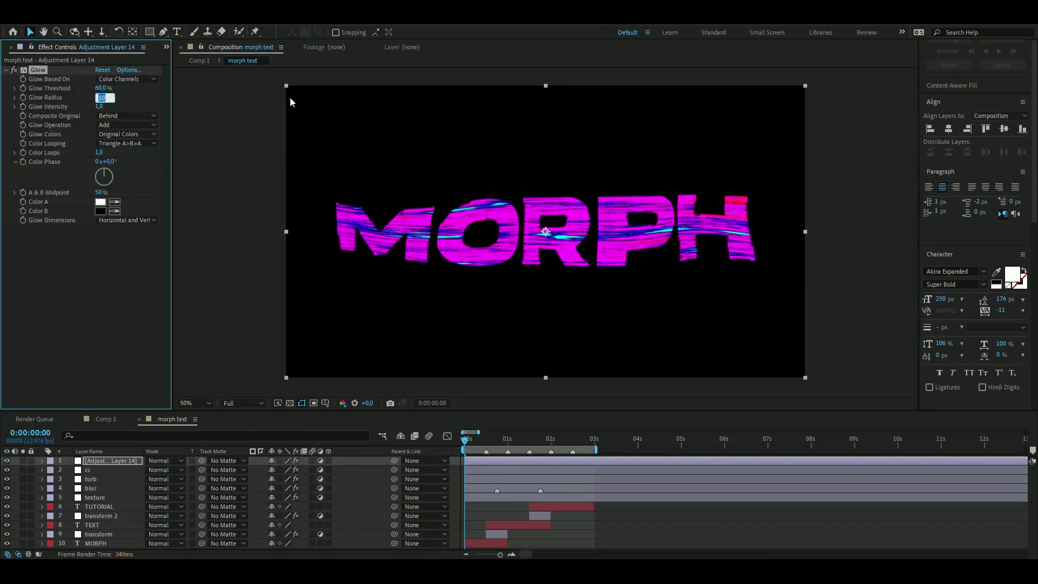
key("BackSpace")
type("22")
key("Return")
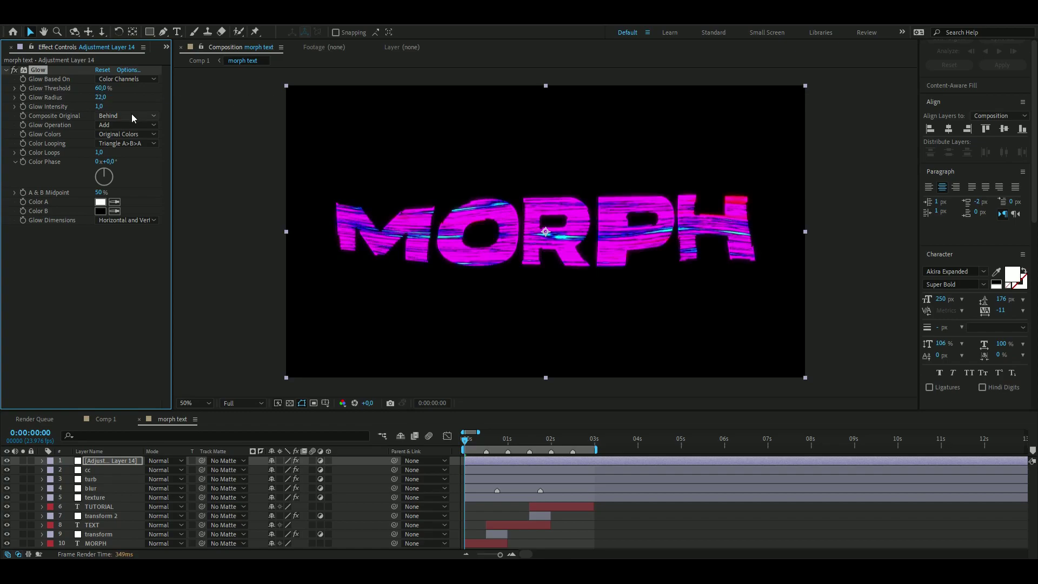
left_click(105, 107)
type("0")
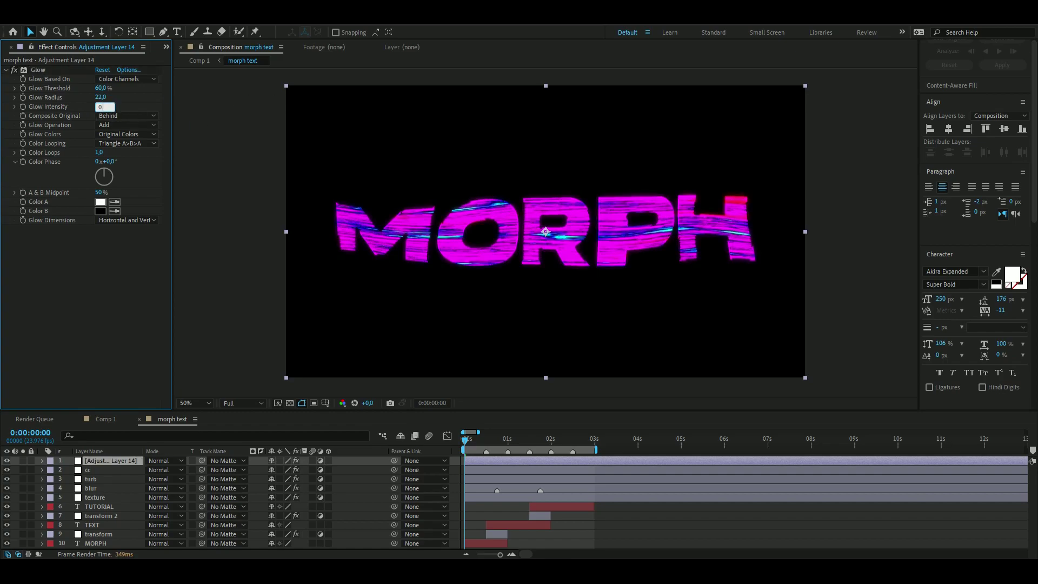
type(".8")
left_click(40, 70)
Step: Duplicate the glow as Glow 2 with radius 163 and intensity 0,2
key("ctrl+d")
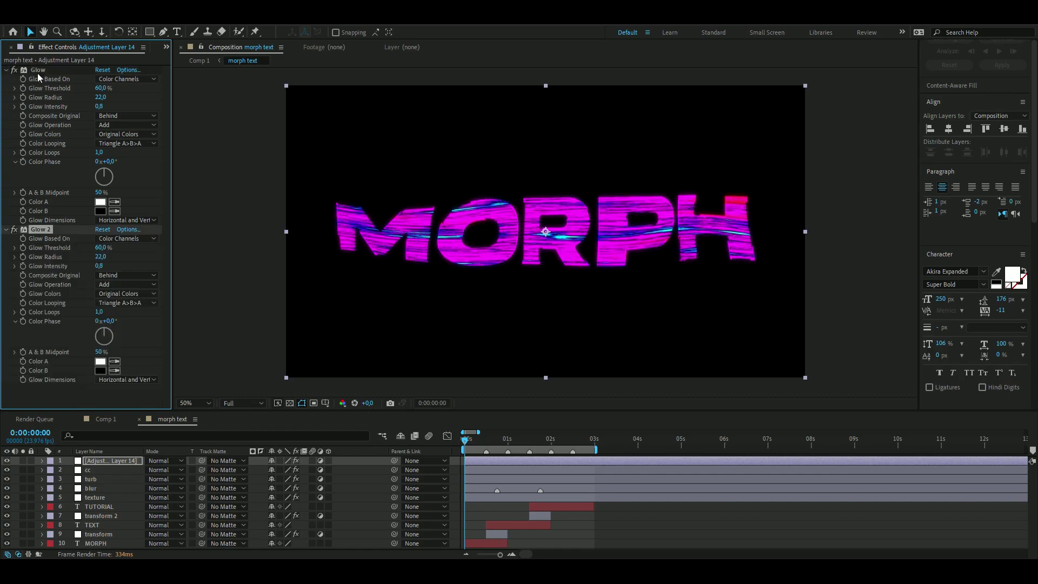
left_click(105, 257)
type("1")
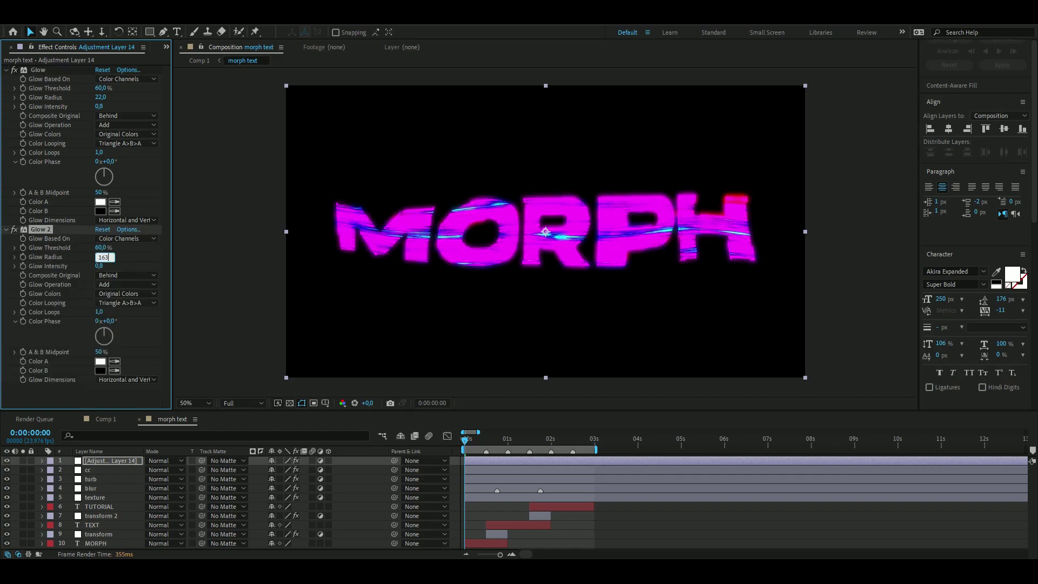
type("63")
key("Return")
left_click(98, 266)
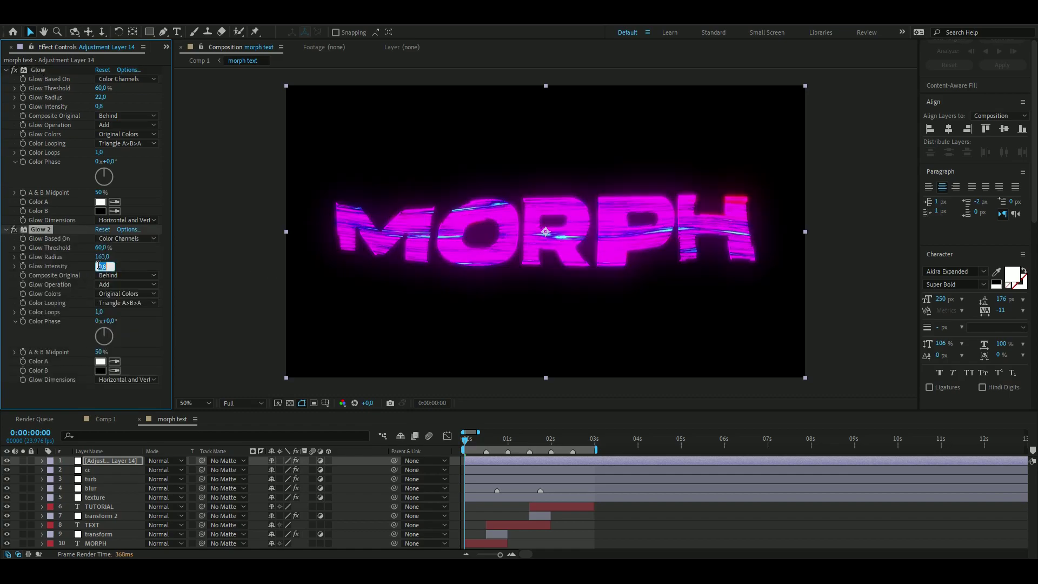
type("0,2")
key("Return")
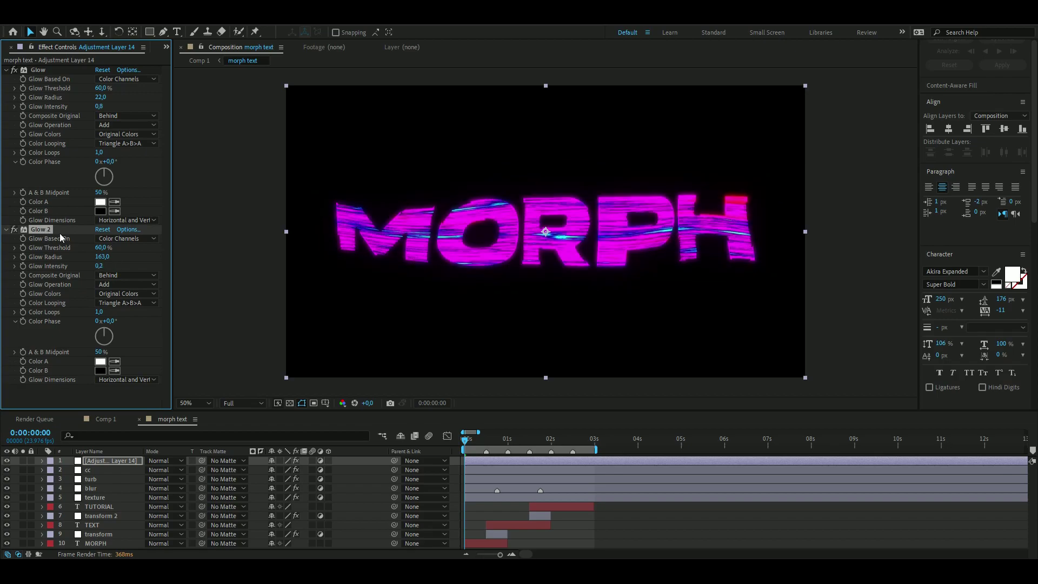
Step: Duplicate again as Glow 3 with radius 430 and intensity 0,2
key("ctrl+d")
left_click(104, 281)
key("BackSpace")
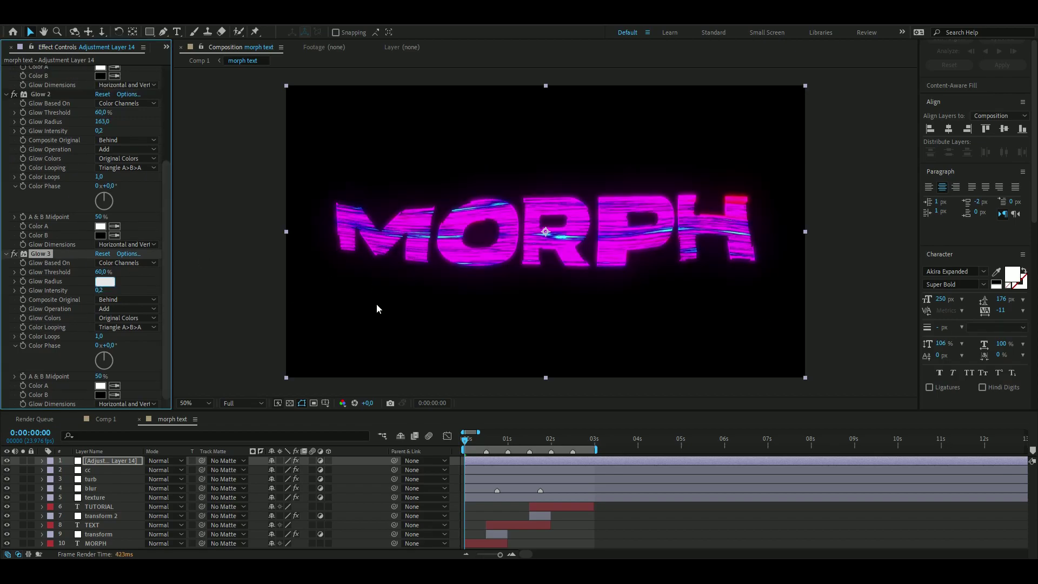
key("Return")
left_click(99, 291)
type("0,1")
key("Return")
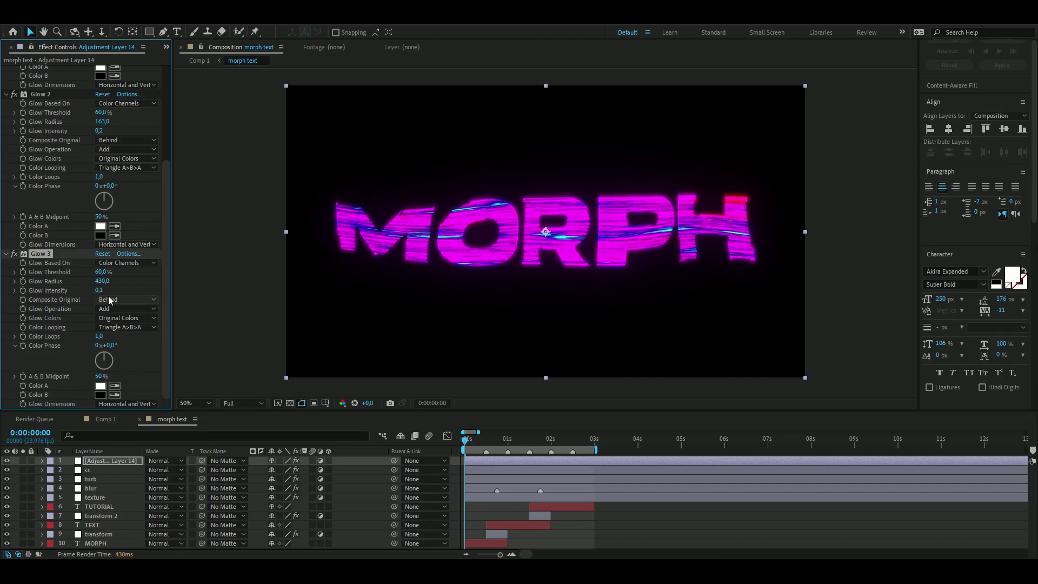
left_click(112, 292)
type("0,2")
key("Return")
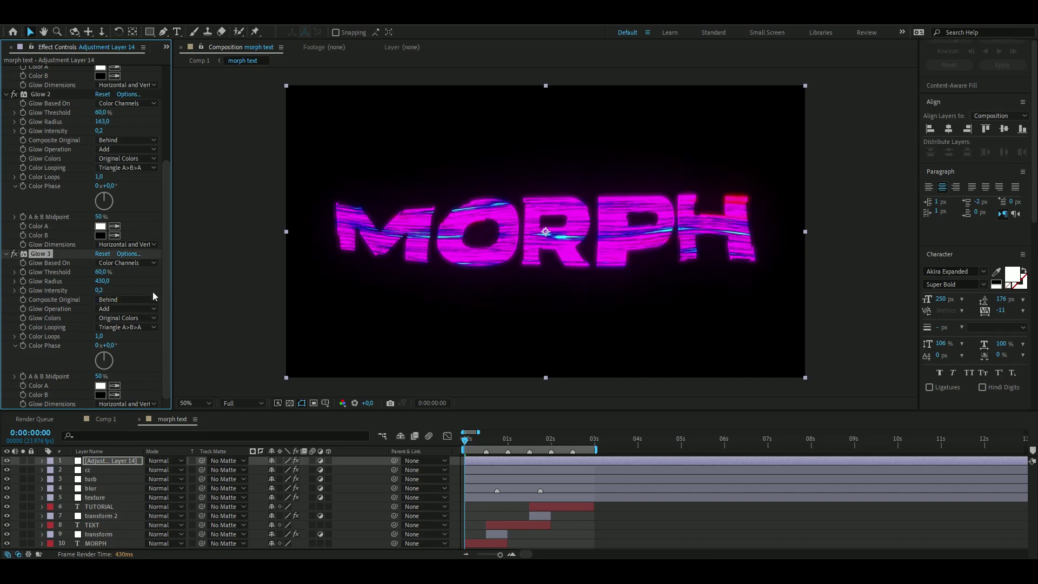